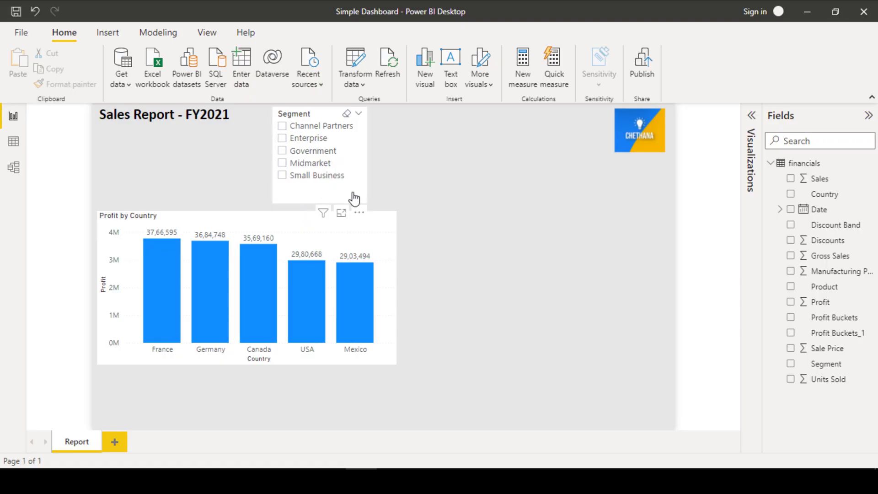
Step: Switch the Segment slicer's style from a checkbox list to Dropdown
click(360, 115)
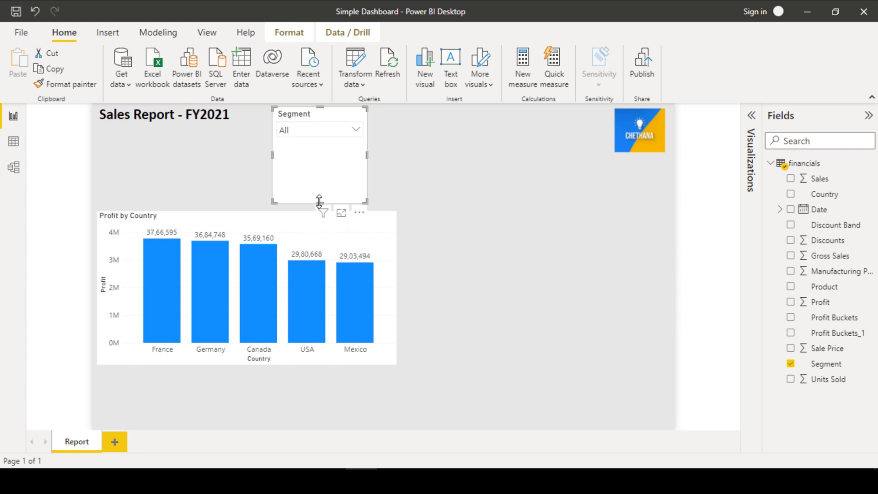
Step: Shrink the Segment slicer to fit the dropdown and test opening its list
drag(319, 201, 320, 144)
click(391, 144)
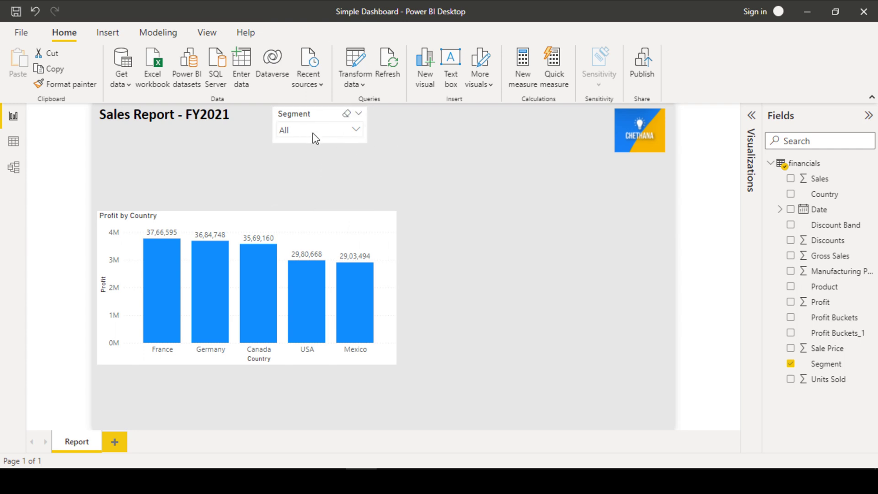
click(356, 131)
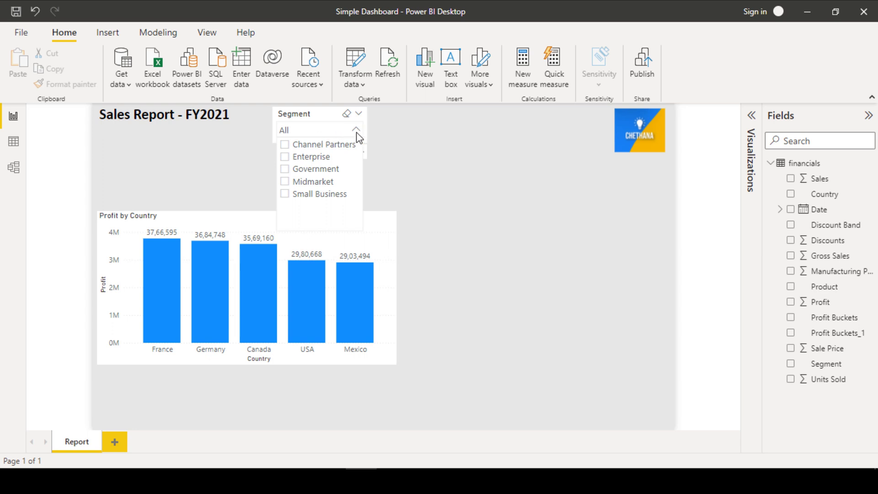
click(357, 131)
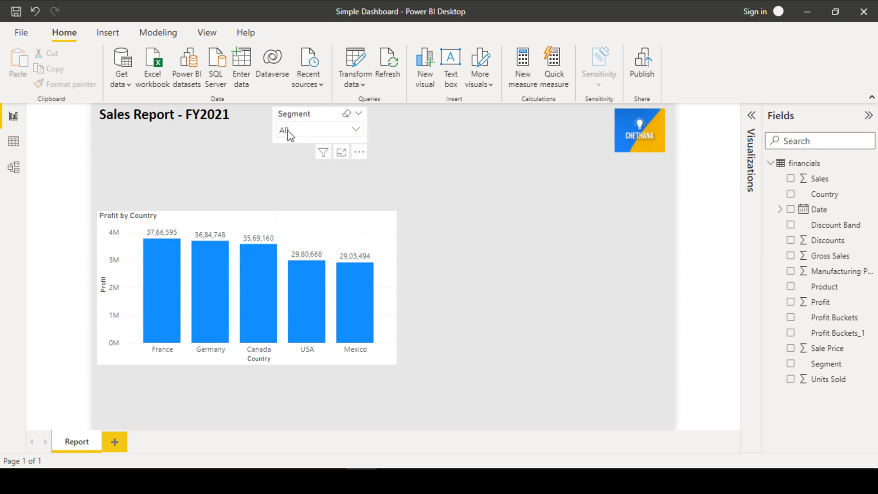
click(357, 132)
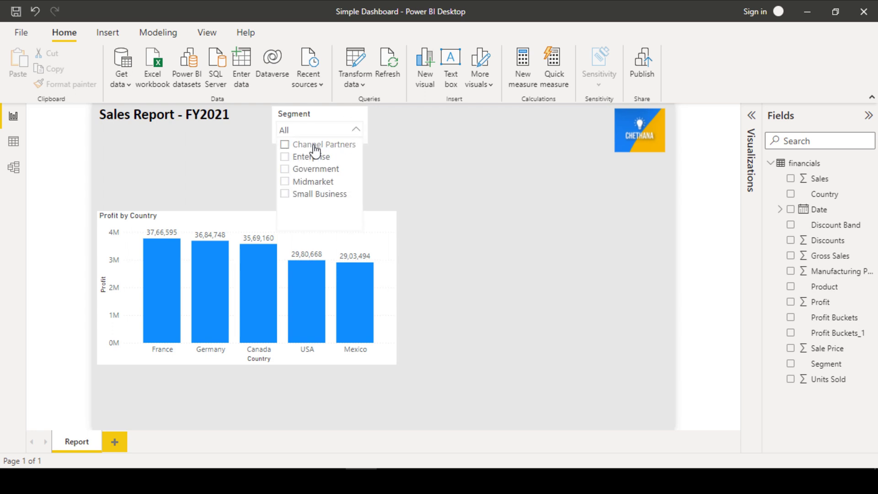
Step: Try each segment, settle on Enterprise, and move the slicer under the report title
click(311, 145)
click(311, 169)
click(311, 182)
click(311, 195)
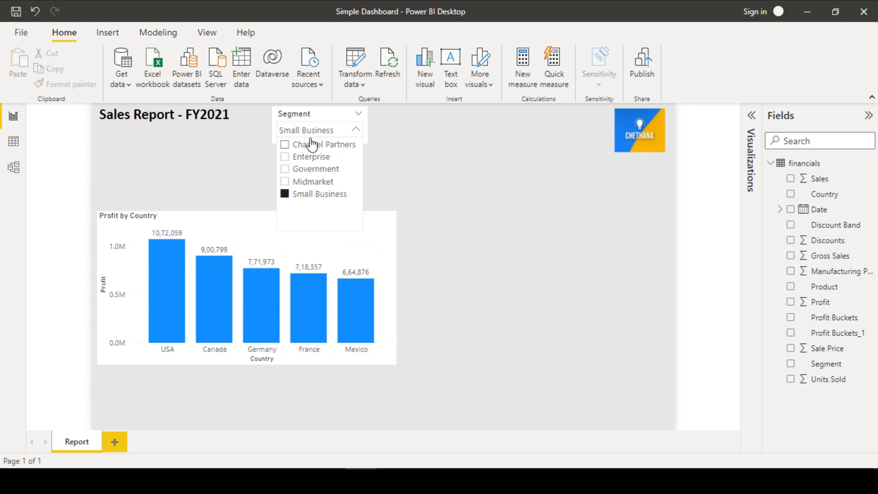
click(311, 157)
drag(304, 149, 112, 175)
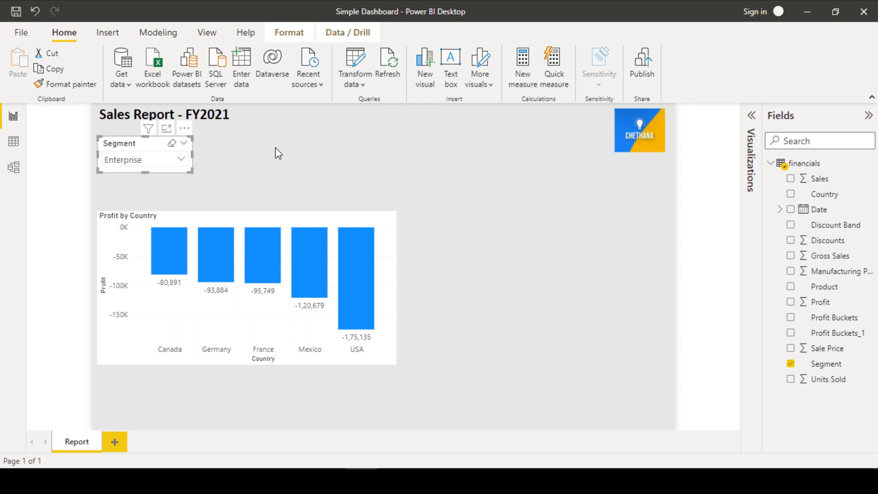
Step: Turn on a medium grey drop shadow for the Segment slicer, then select the Profit by Country chart
click(753, 120)
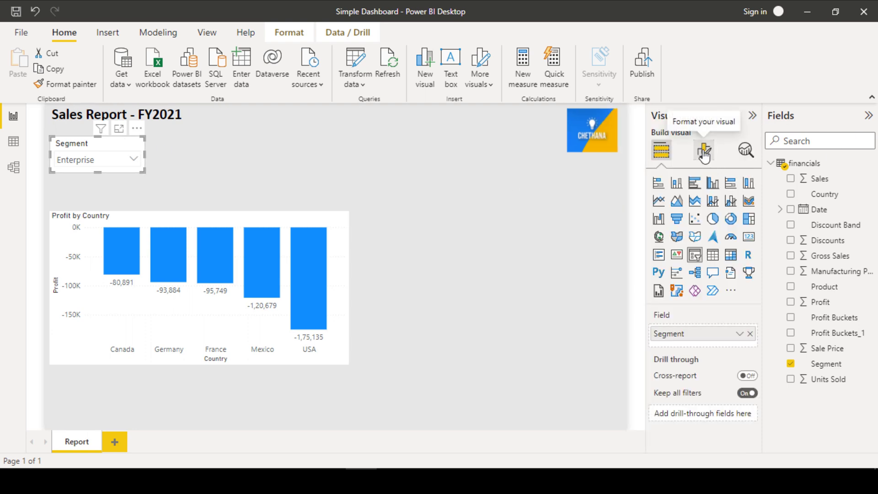
click(704, 152)
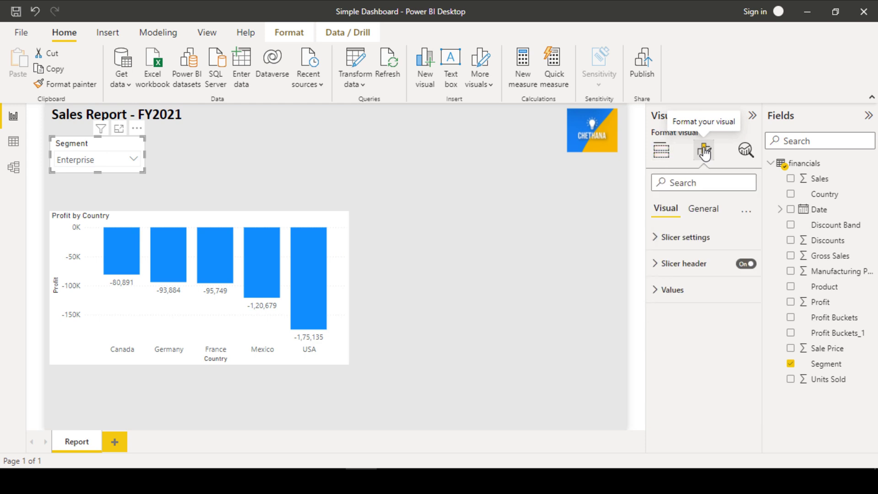
click(698, 216)
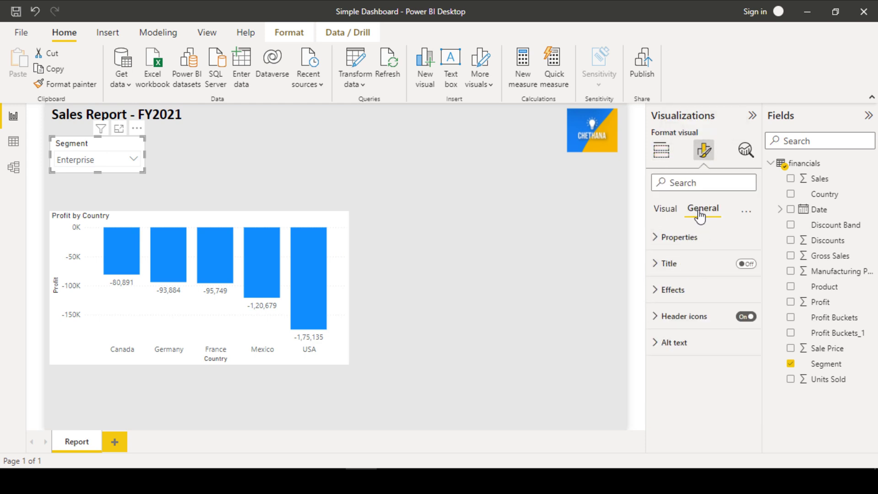
click(659, 293)
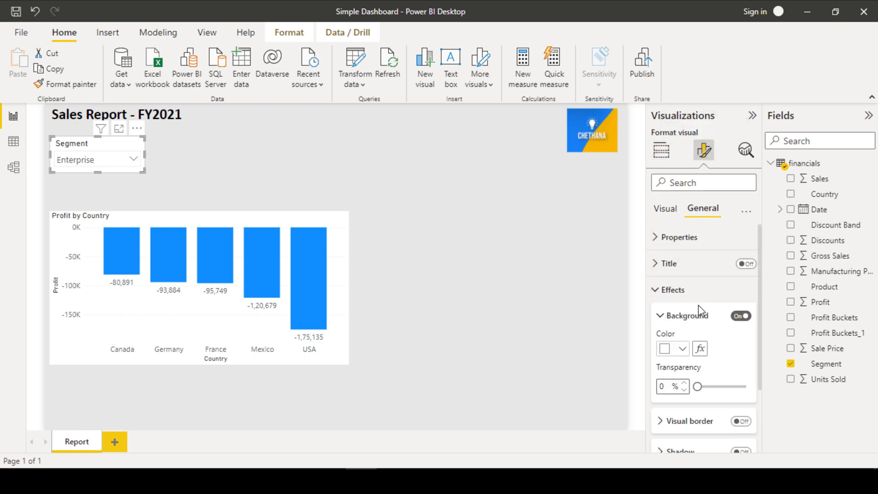
scroll(698, 311, down, 3)
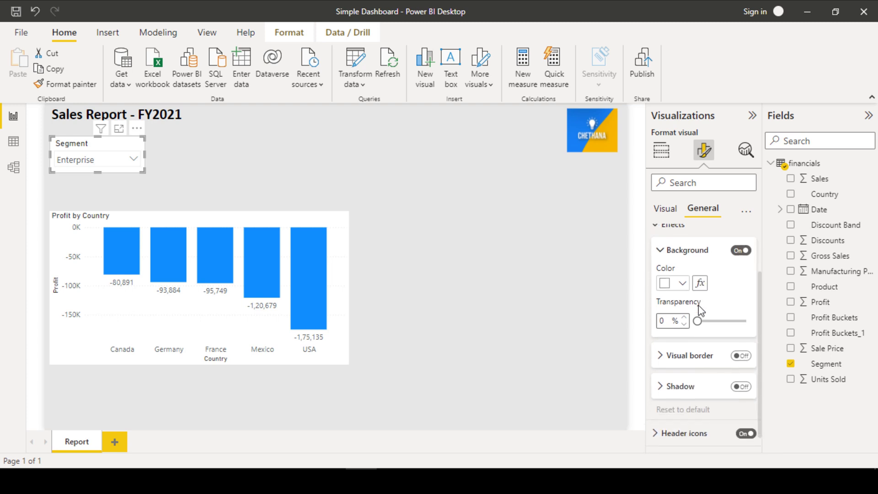
click(663, 388)
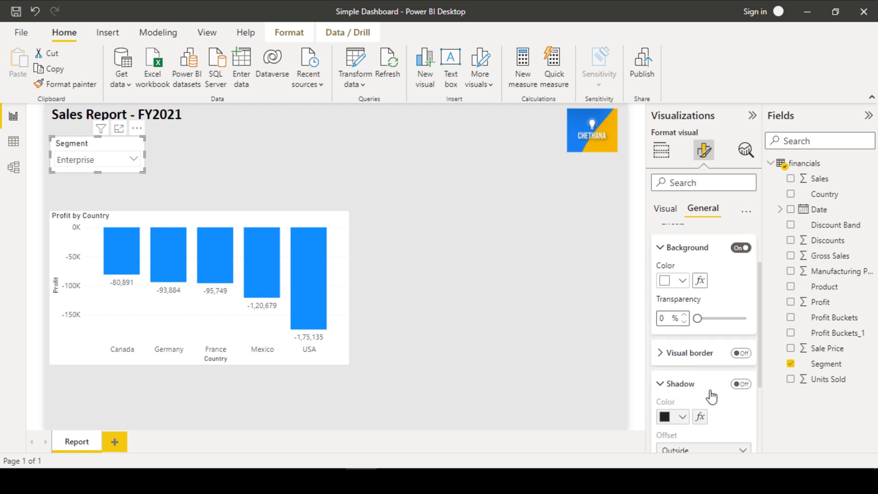
click(741, 384)
click(677, 417)
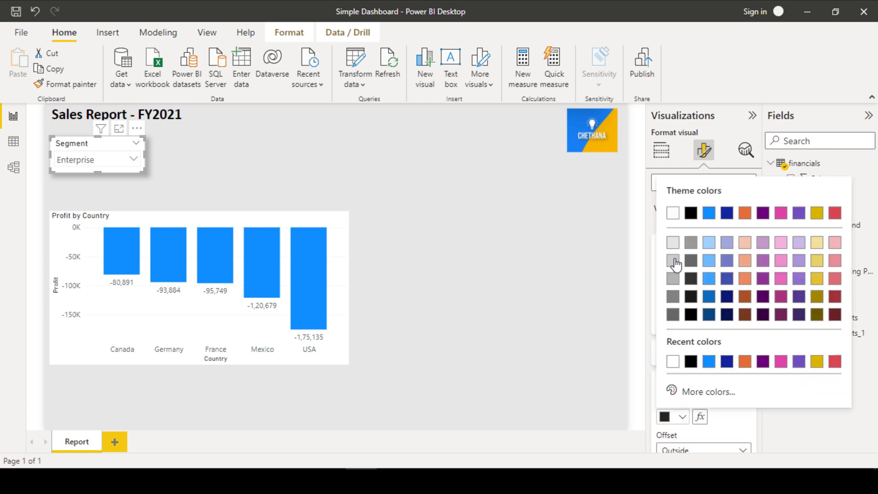
click(676, 264)
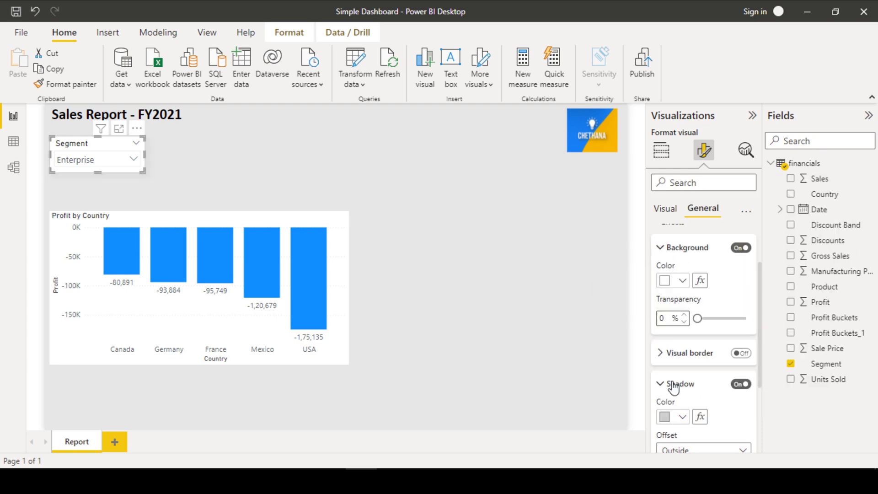
click(680, 417)
click(691, 132)
click(102, 210)
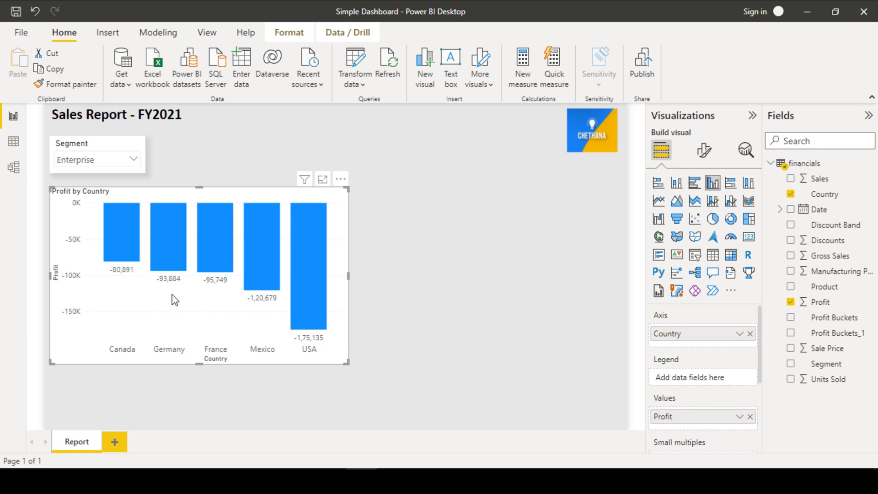
Step: Filter the Segment slicer to Government, then reselect the slicer for formatting
click(115, 160)
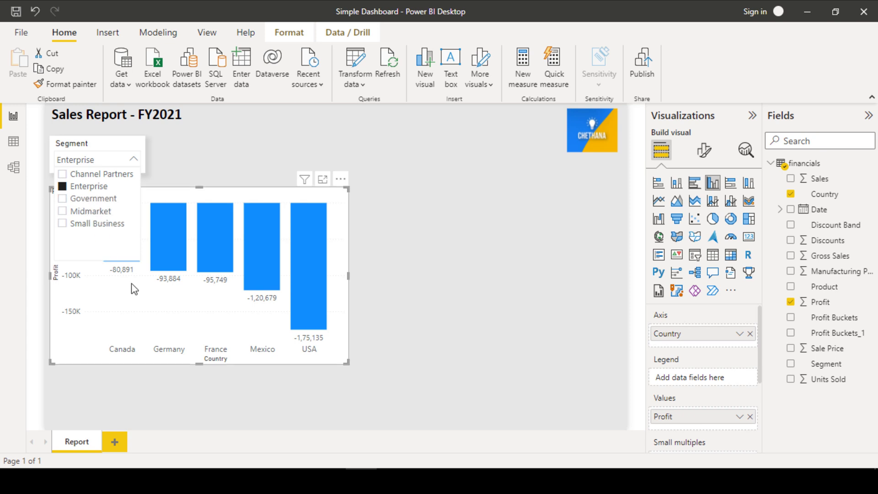
click(93, 199)
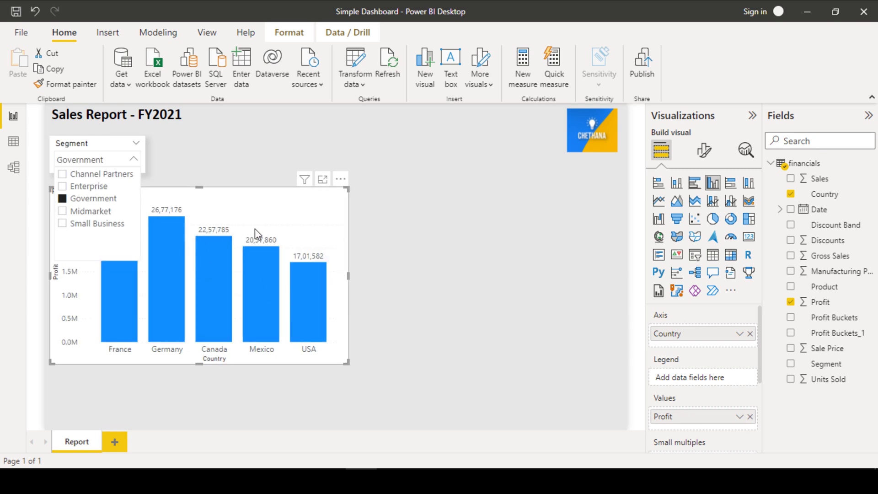
click(366, 274)
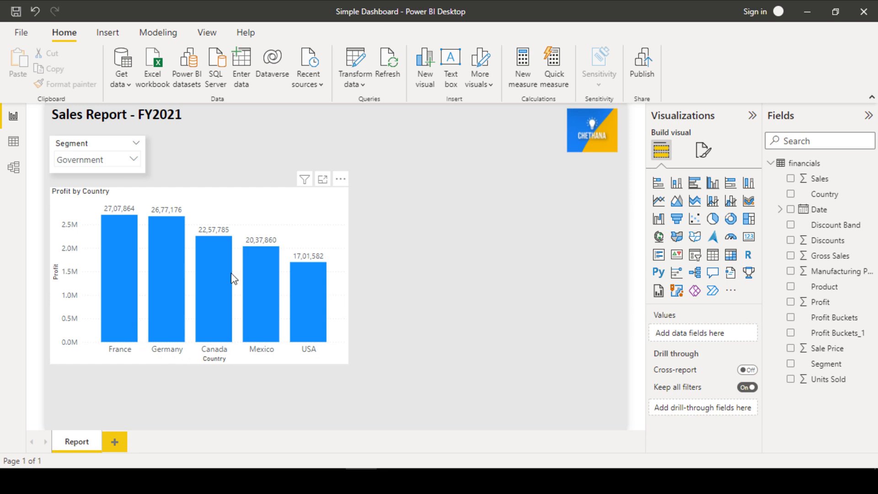
click(96, 147)
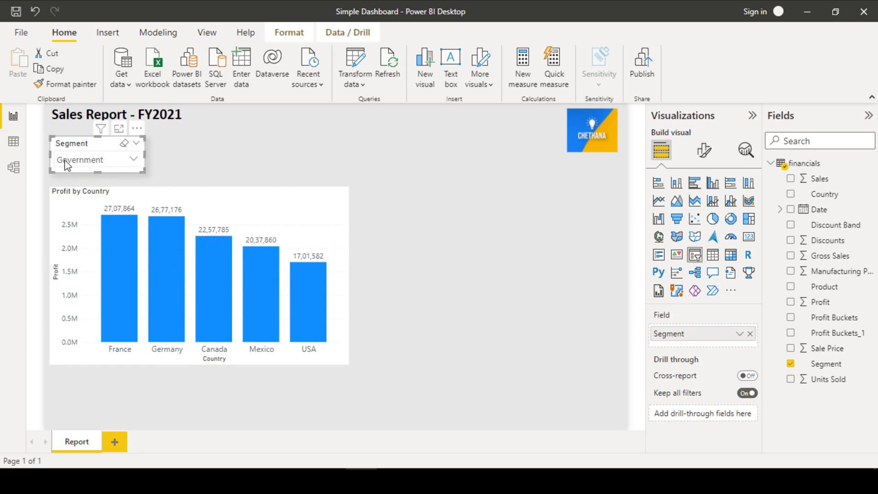
click(703, 149)
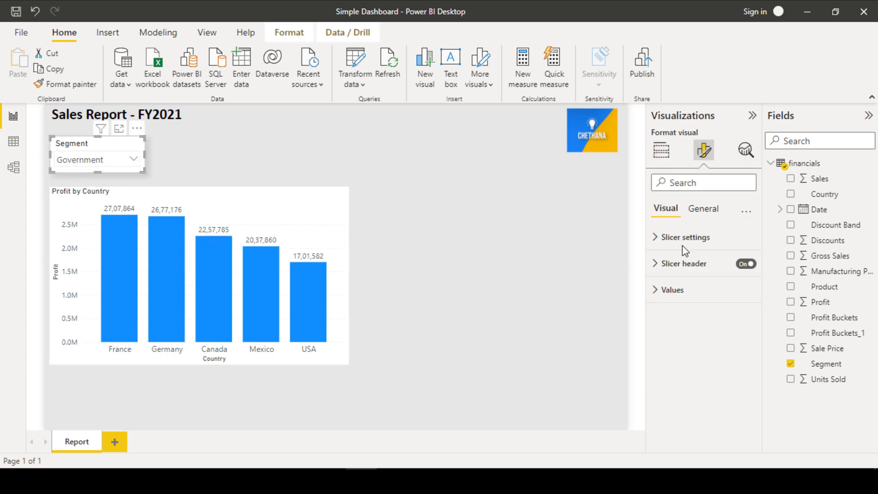
Step: Set the Segment slicer's size to height 80 and width 215
click(658, 238)
click(693, 209)
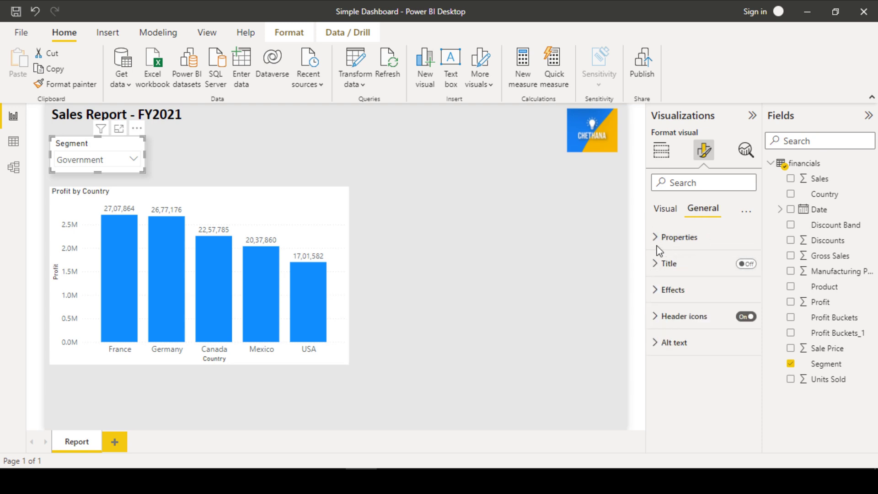
click(657, 238)
scroll(670, 306, down, 1)
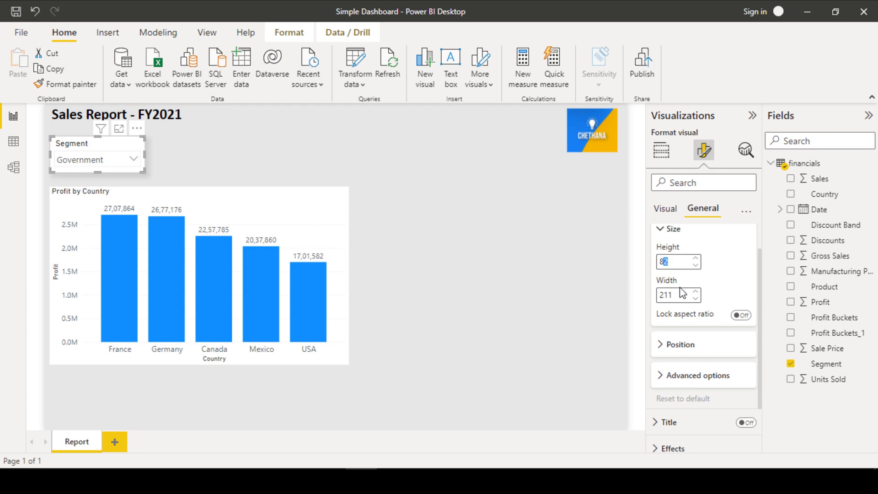
text(0)
drag(669, 295, 684, 293)
double_click(670, 295)
click(677, 294)
key(BackSpace)
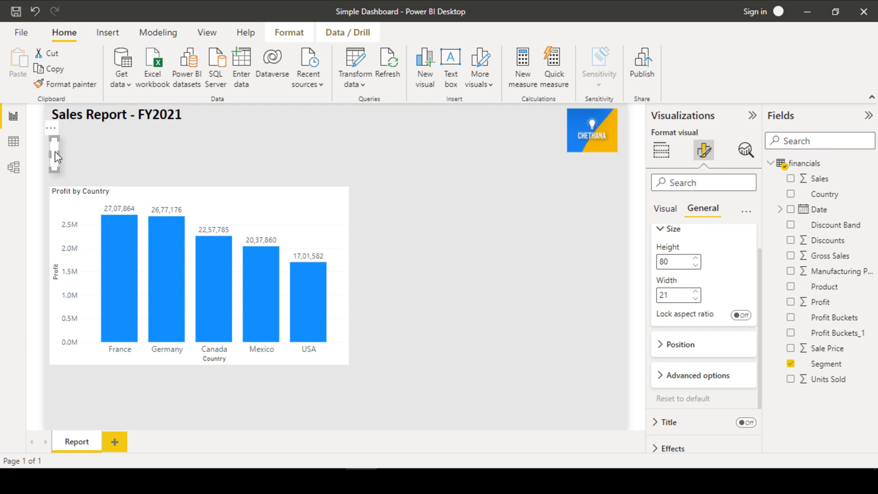
text(5)
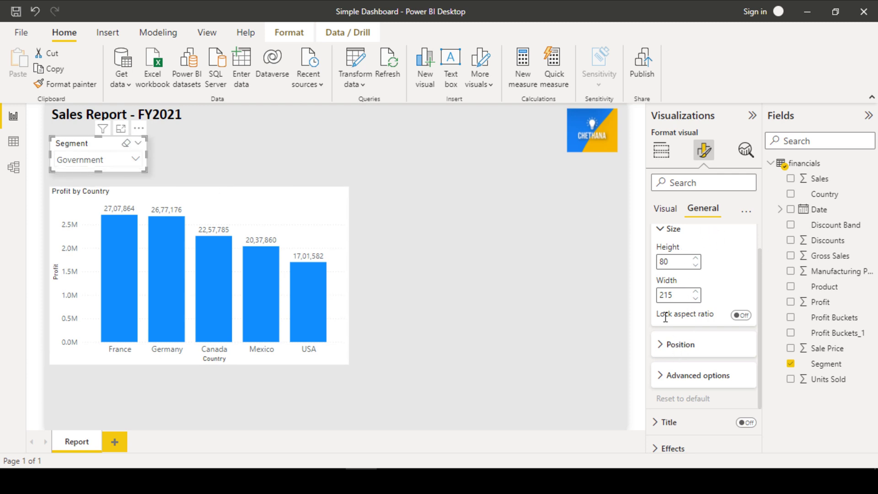
Step: Set the Segment slicer's vertical position to 80
click(659, 349)
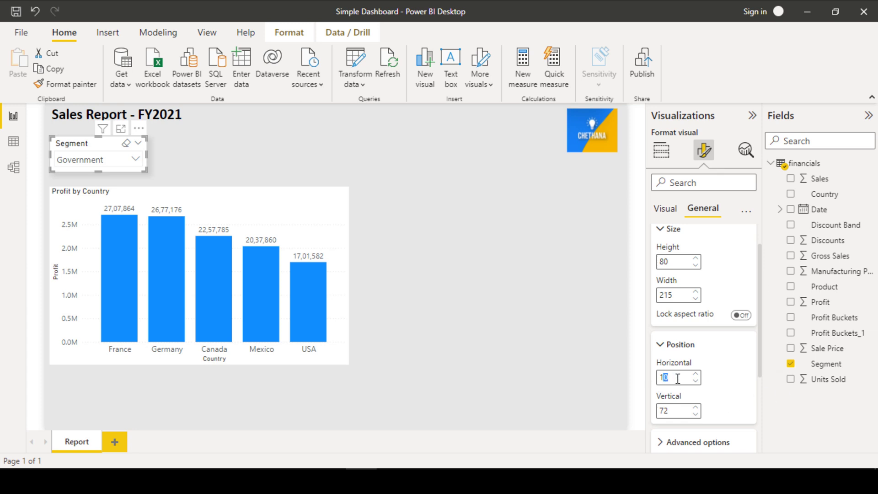
text(15)
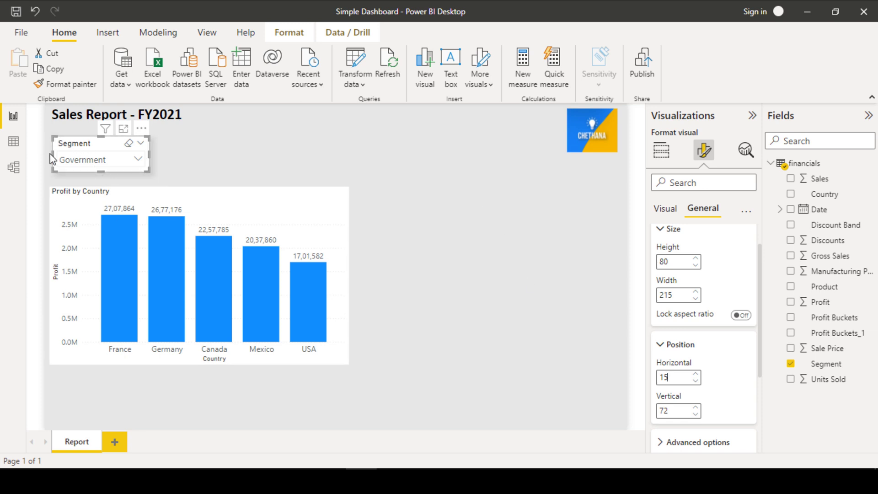
scroll(718, 386, down, 2)
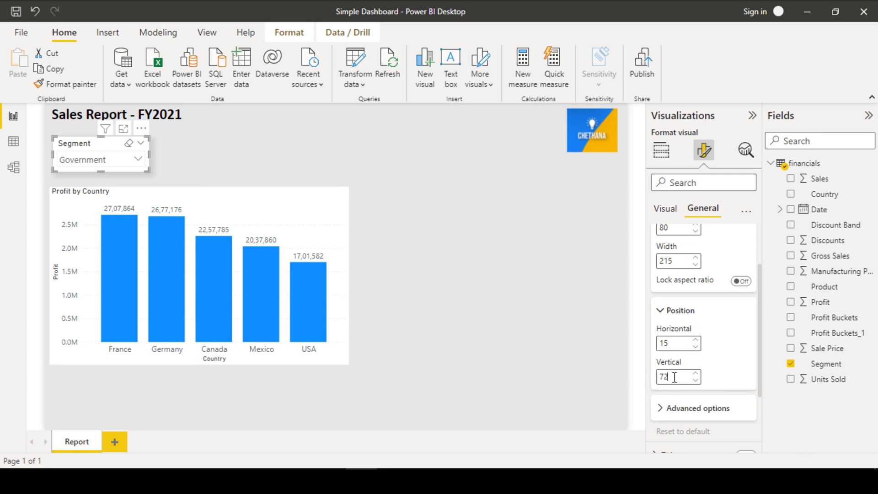
drag(674, 377, 656, 381)
text(80)
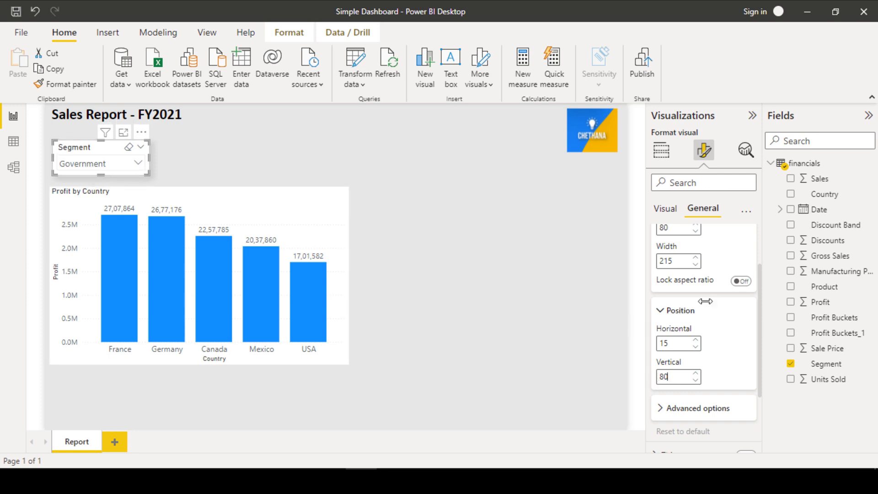
click(660, 312)
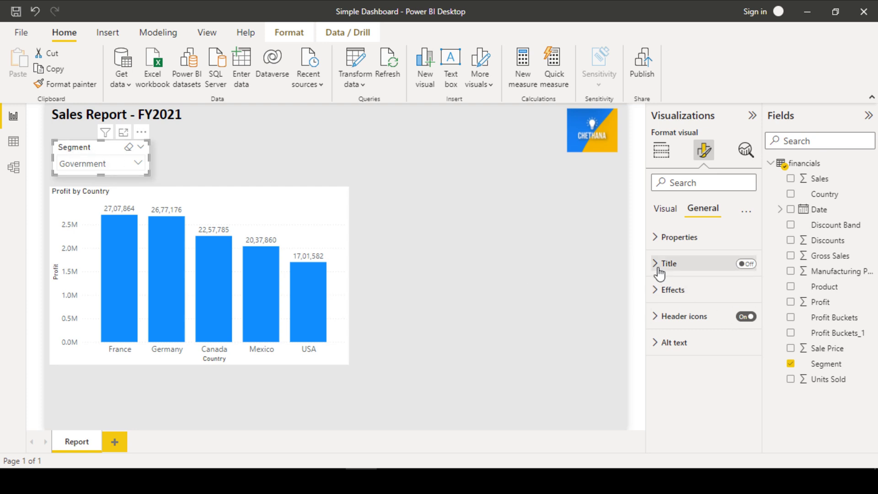
click(750, 264)
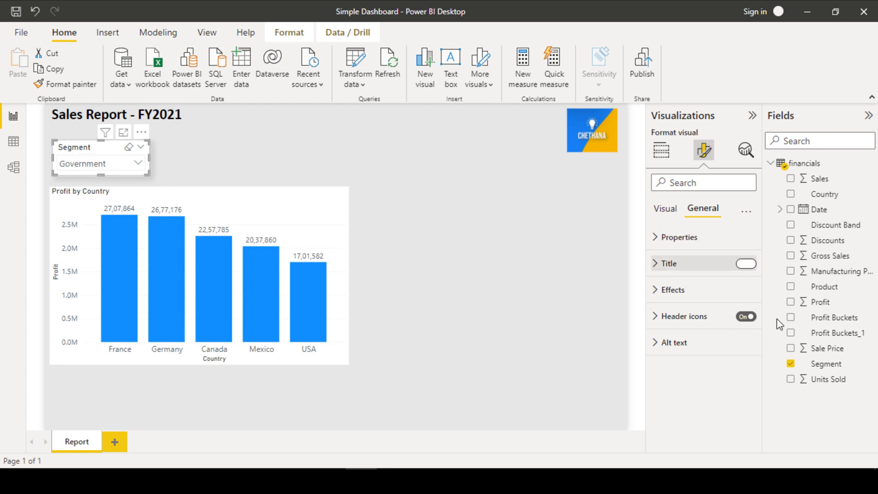
click(663, 264)
click(671, 303)
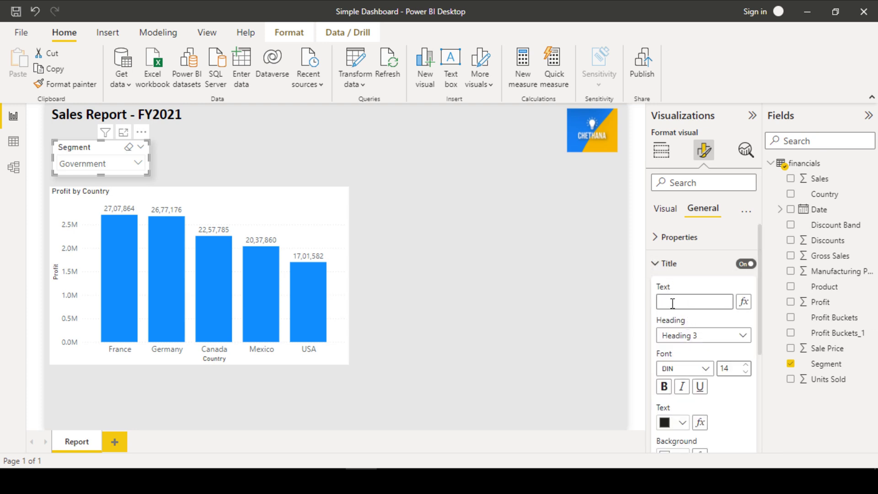
text(Sales)
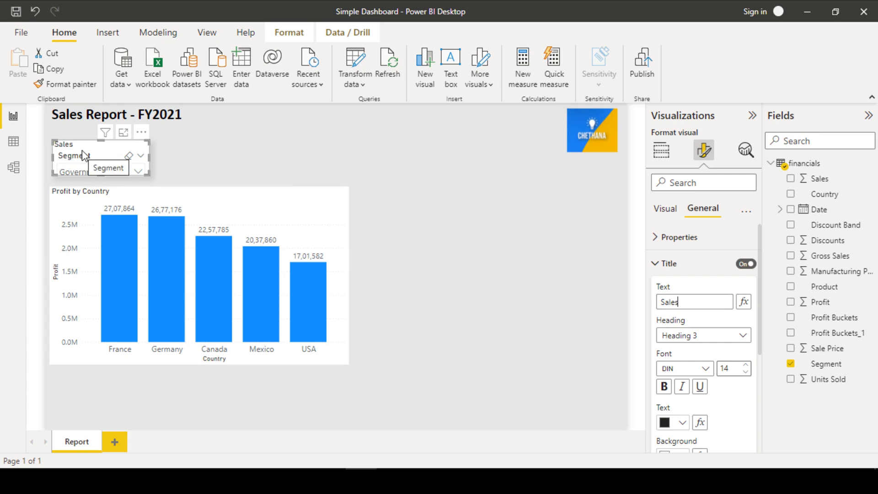
drag(689, 303, 655, 306)
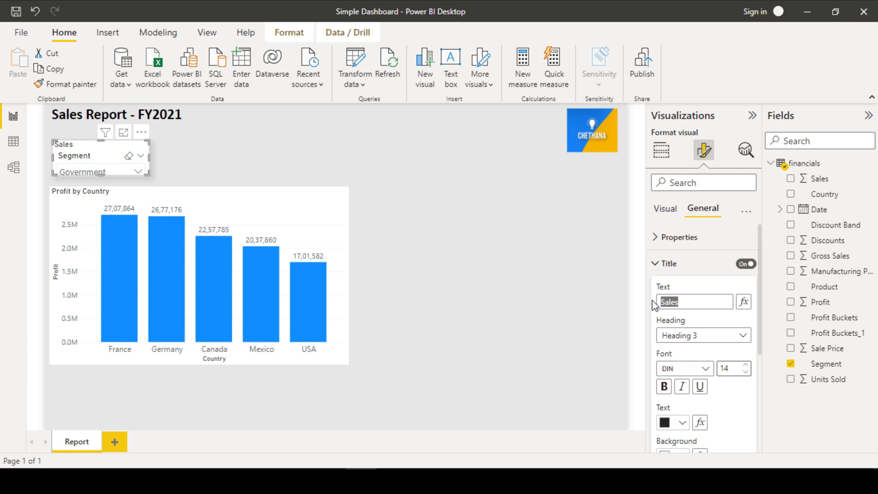
key(BackSpace)
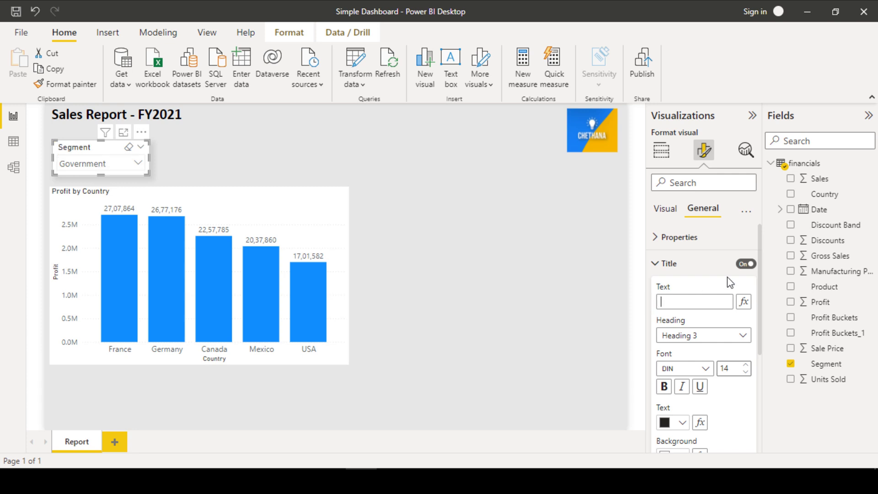
click(655, 264)
click(657, 290)
scroll(668, 324, down, 2)
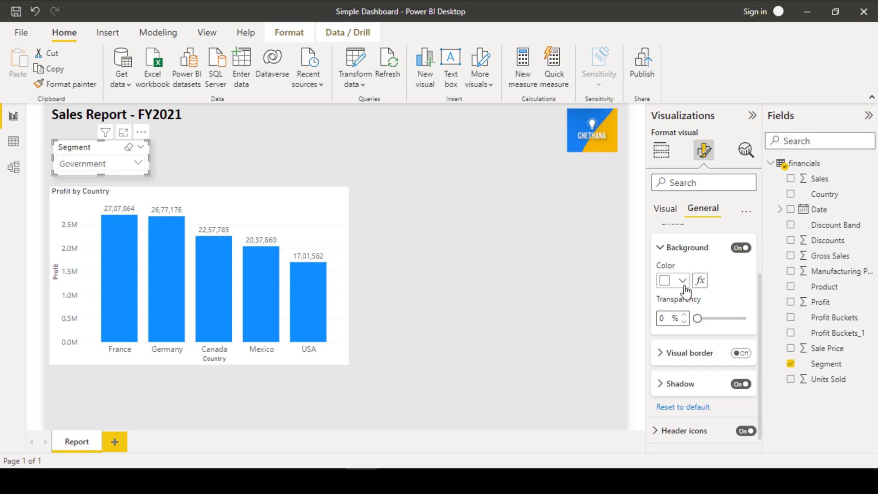
click(684, 281)
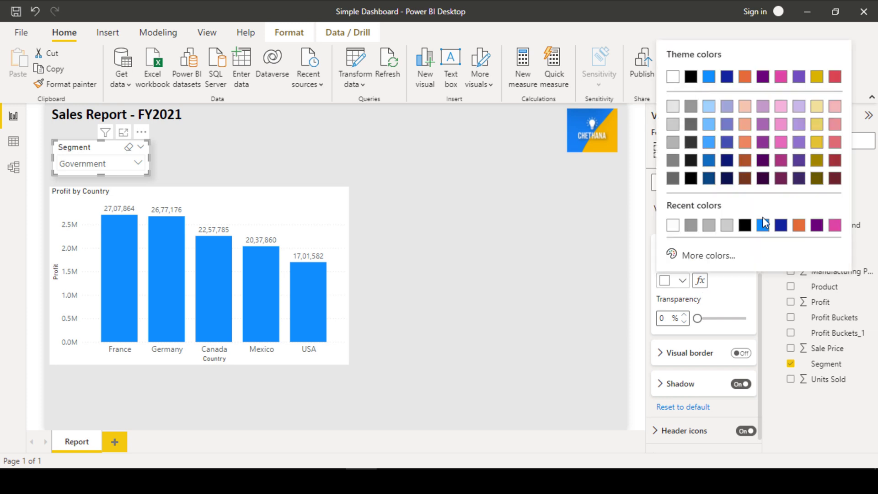
click(711, 110)
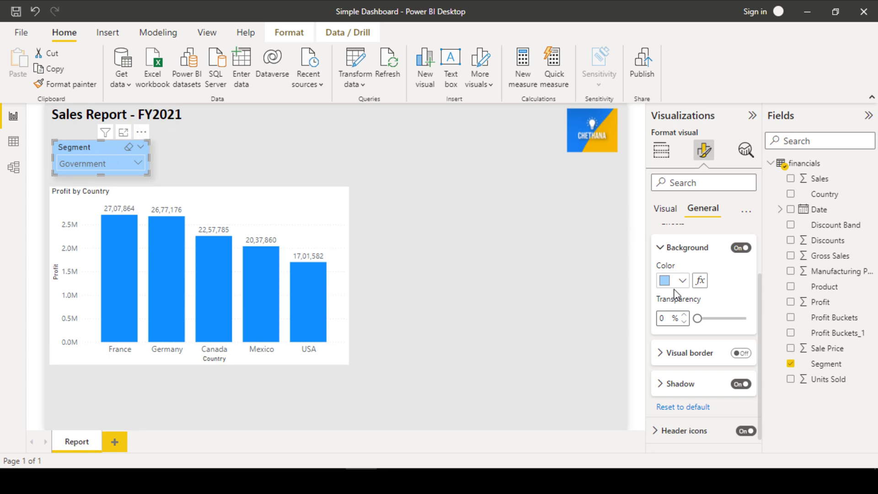
click(683, 281)
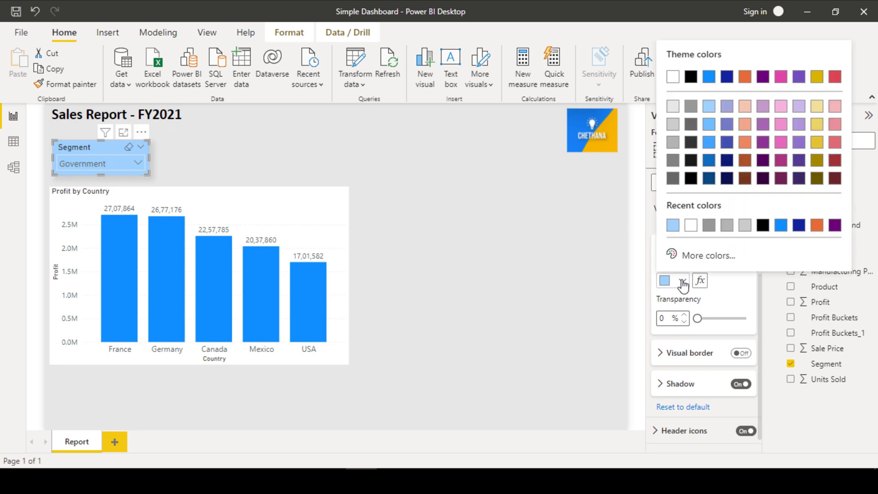
click(801, 112)
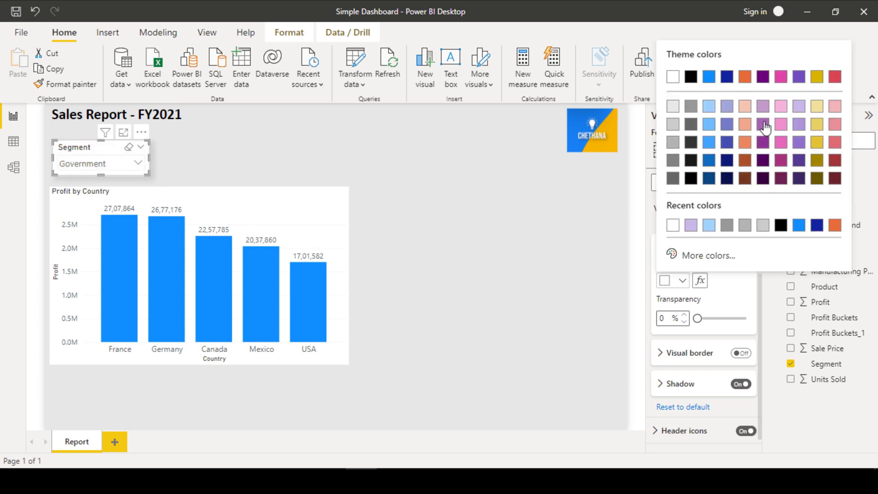
click(765, 127)
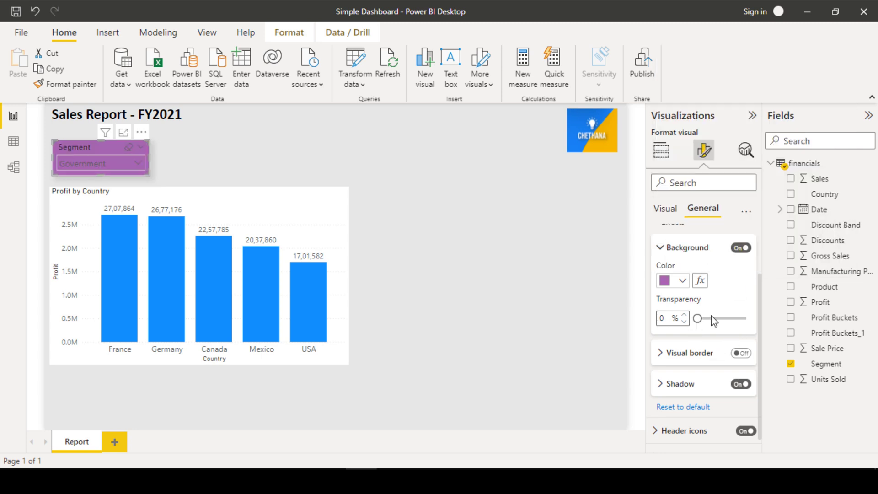
drag(708, 320, 681, 326)
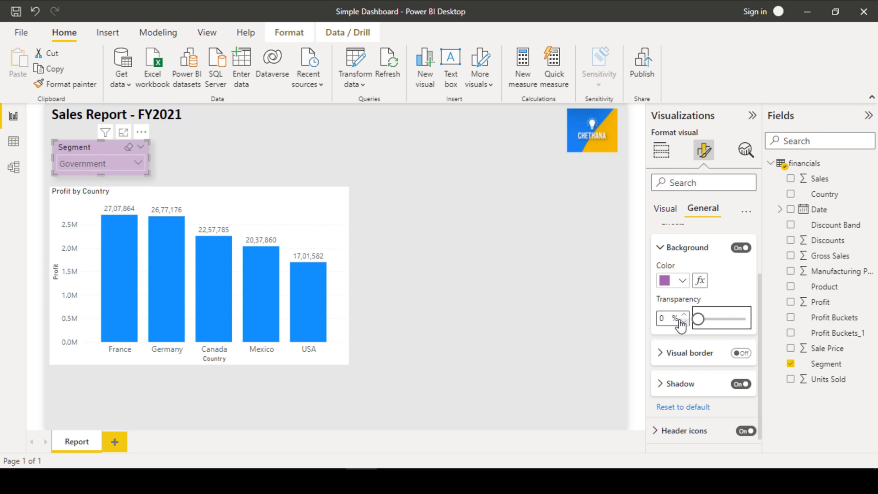
click(683, 281)
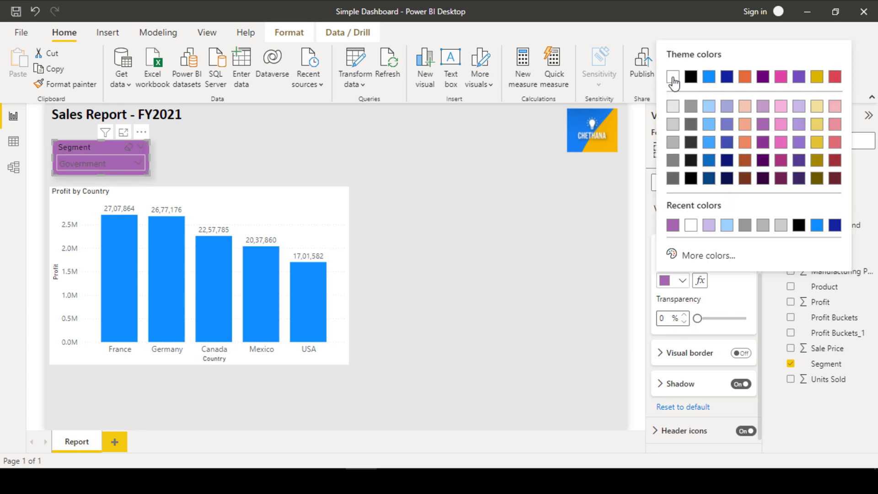
click(672, 76)
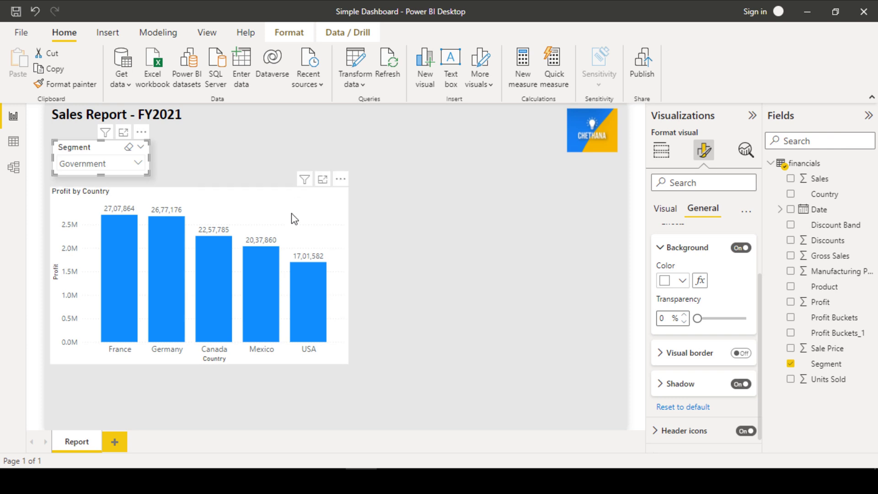
Step: Give the Segment slicer's header icons a purple background
click(657, 316)
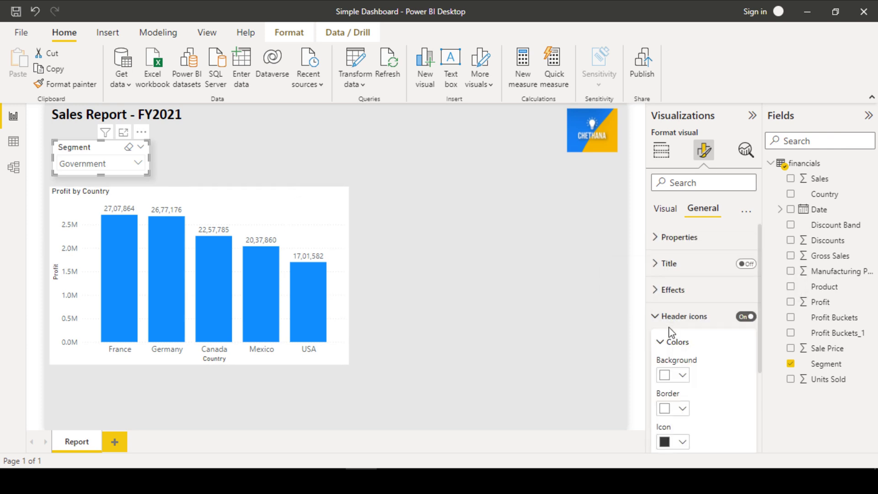
scroll(704, 330, down, 3)
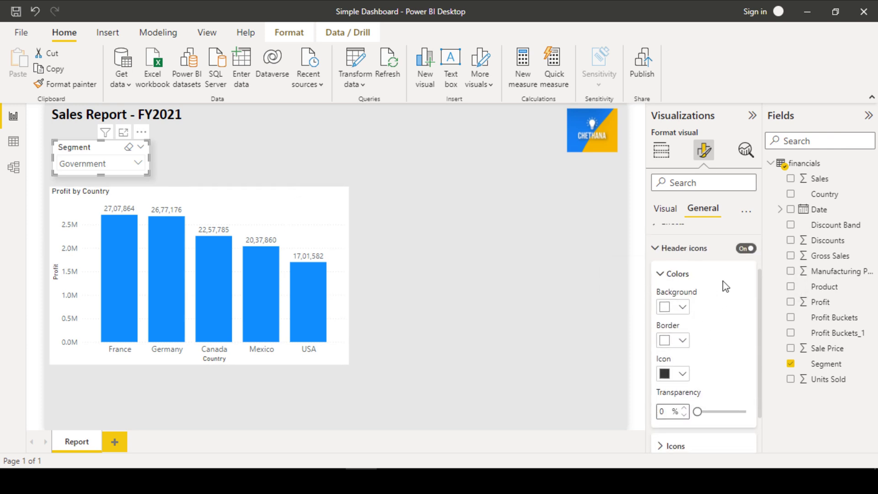
click(682, 307)
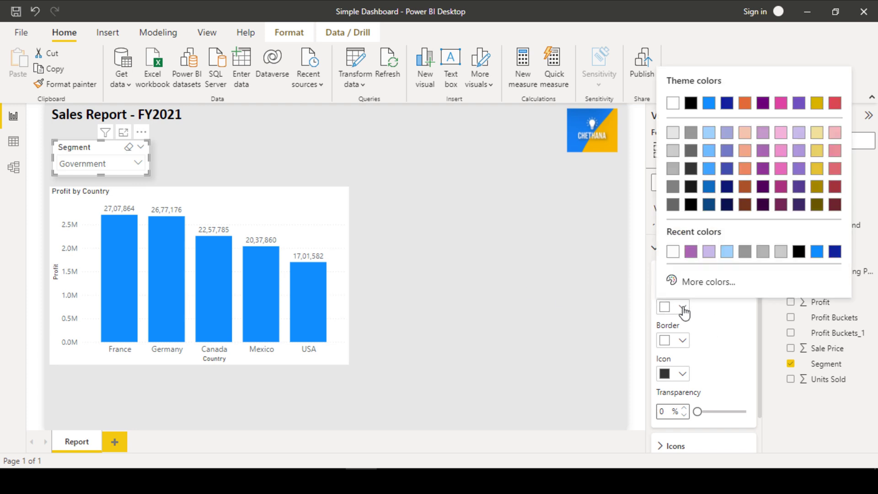
click(691, 254)
Step: Make the header icon border dark purple and the icons light grey (White 10% darker)
mouse_move(114, 140)
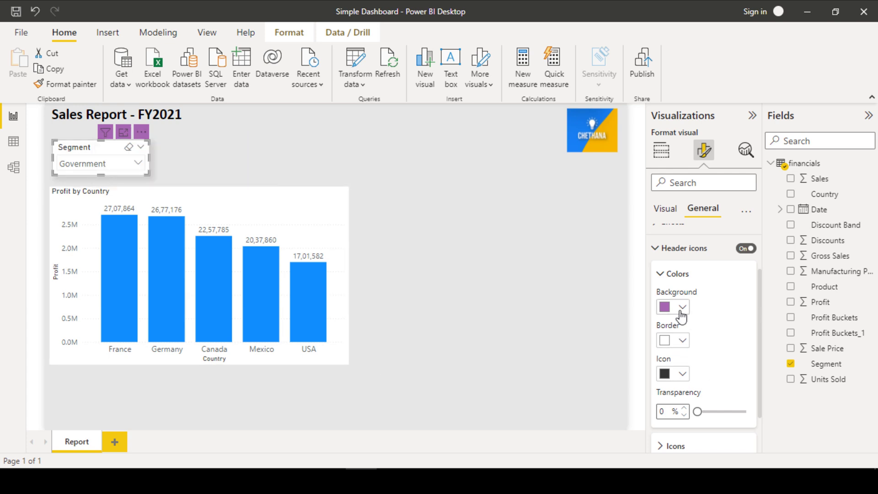
click(683, 342)
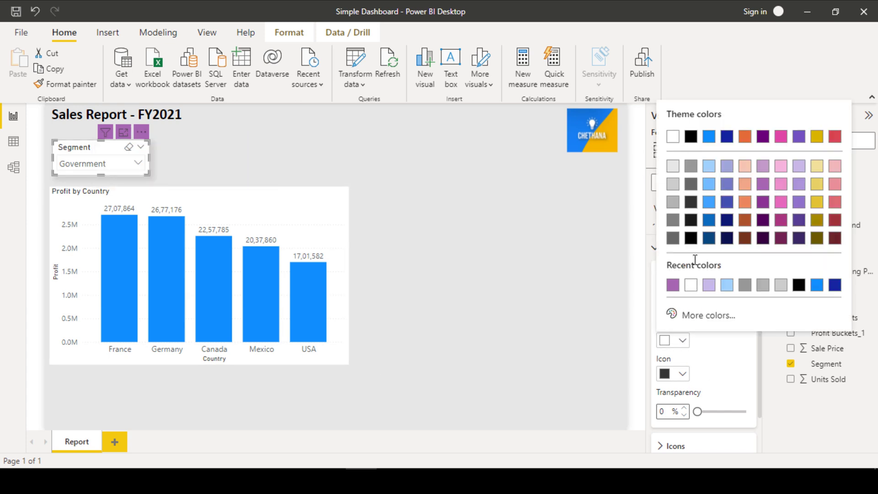
click(762, 223)
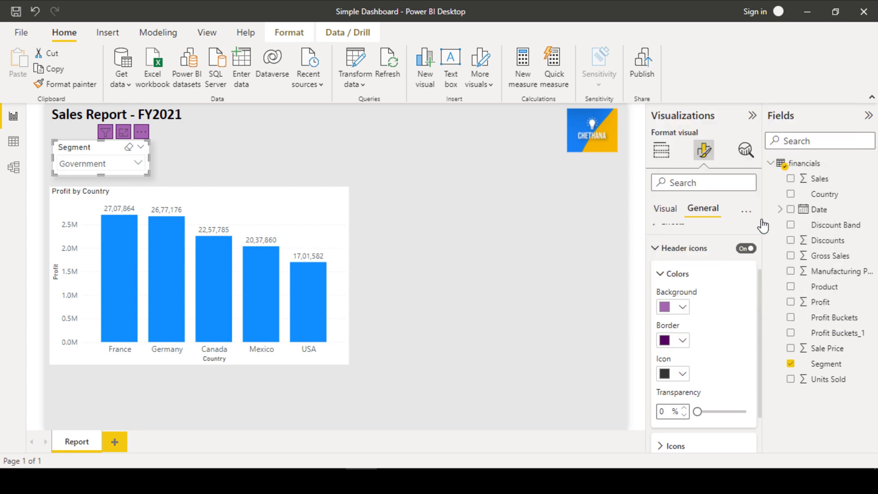
click(683, 345)
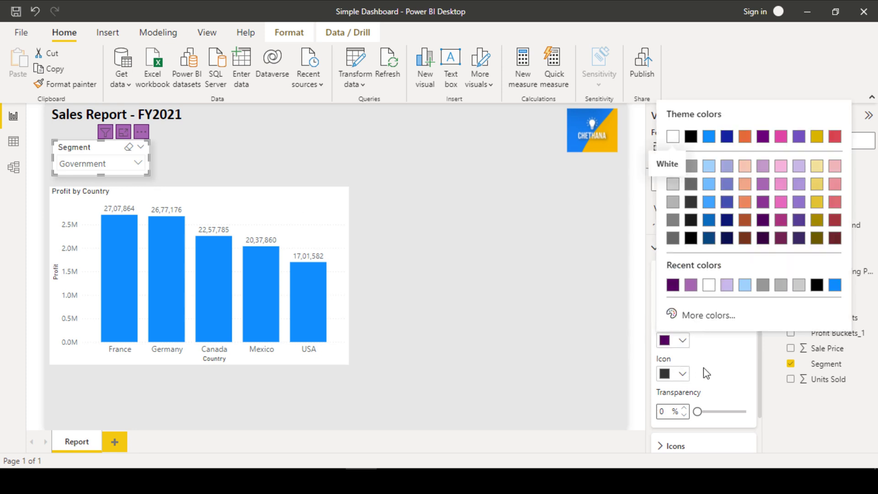
click(682, 376)
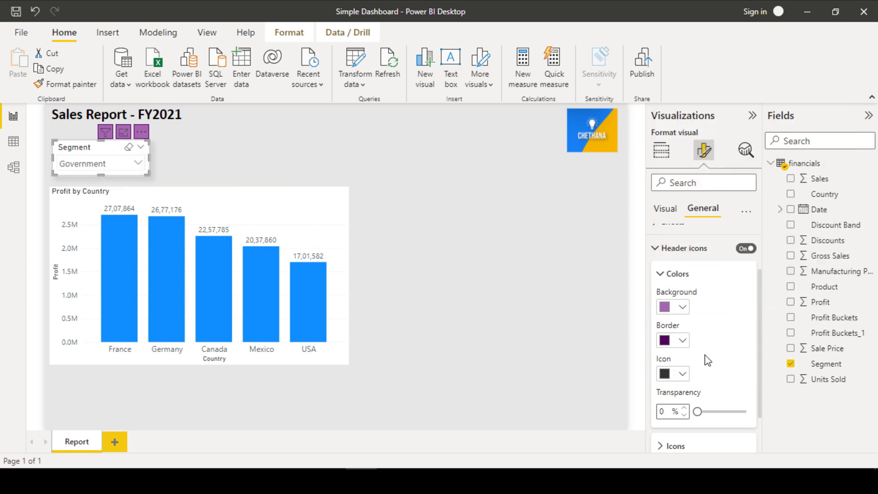
click(684, 376)
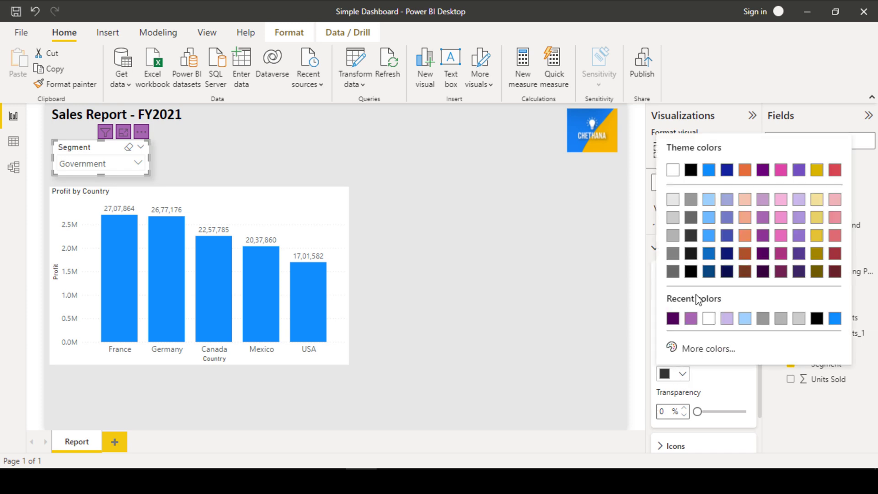
click(673, 202)
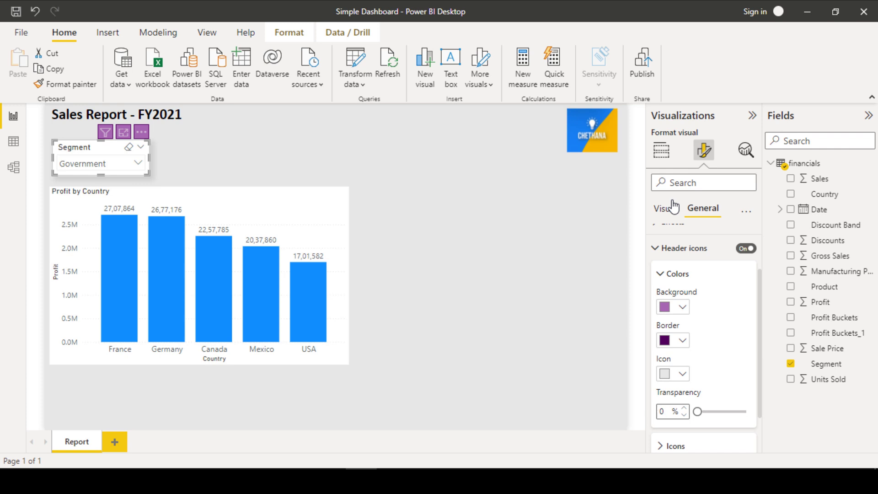
click(255, 167)
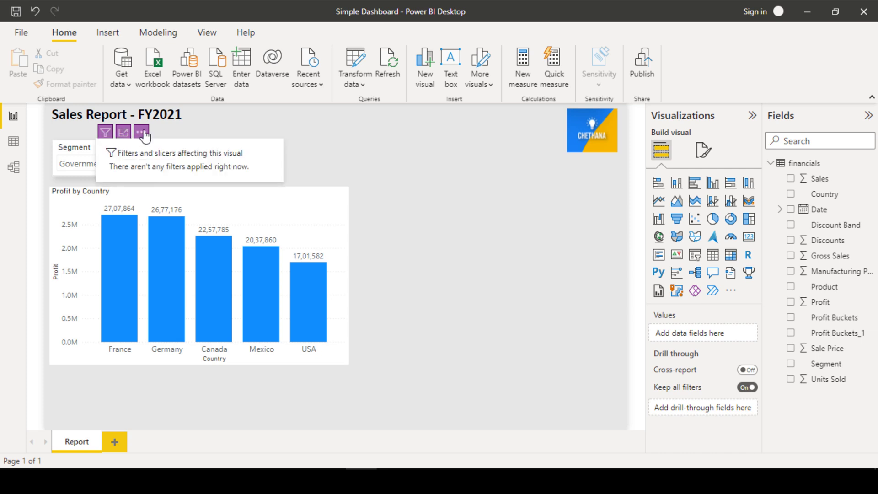
click(122, 154)
Step: Turn on Search in the Segment slicer's Options settings
click(671, 213)
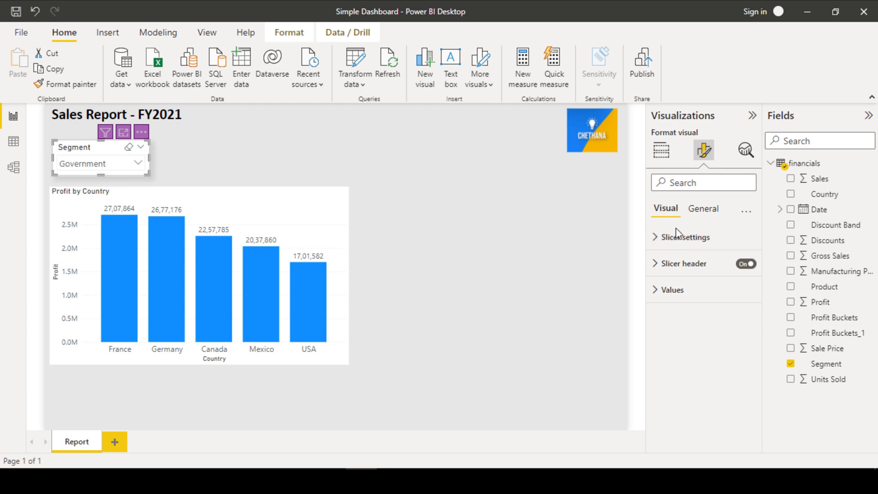
click(658, 241)
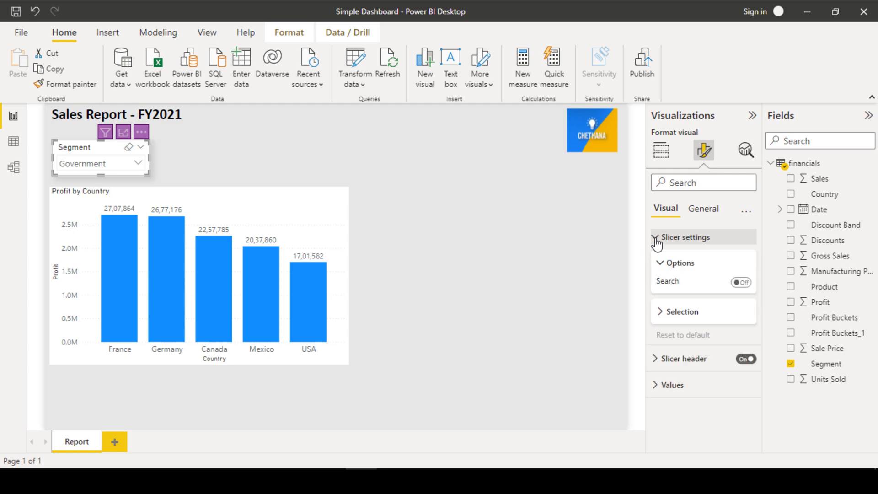
click(661, 266)
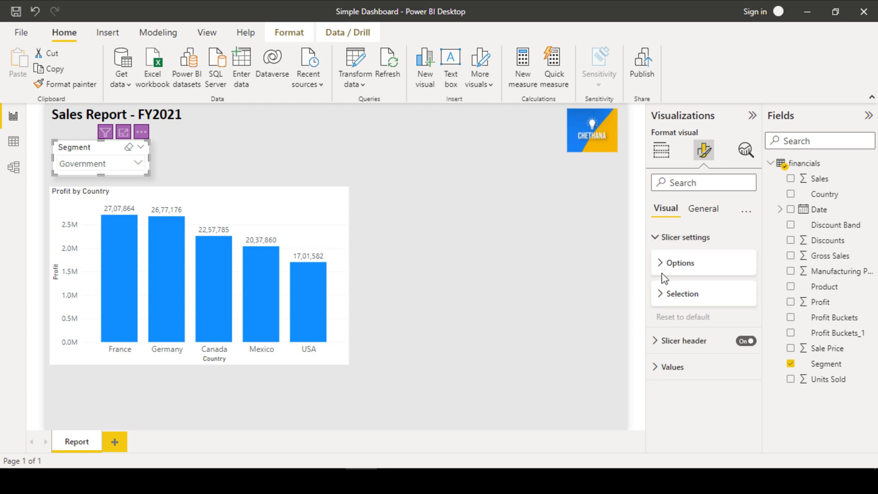
click(664, 264)
click(83, 164)
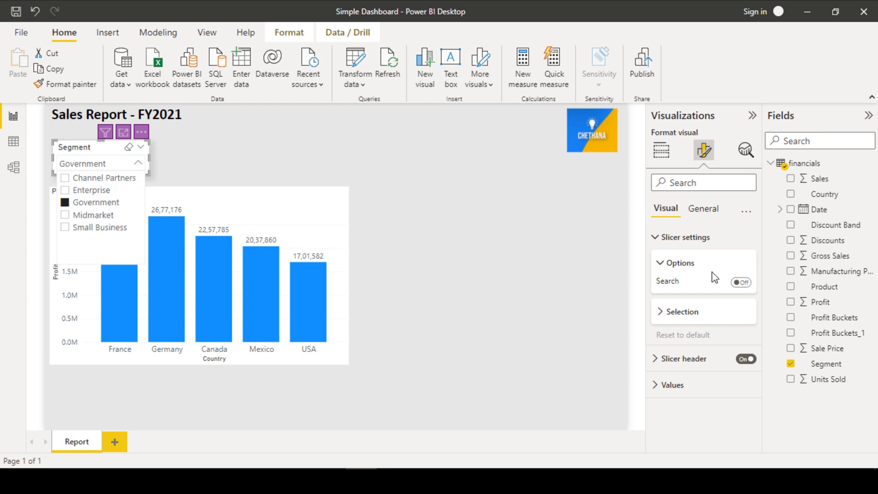
click(745, 284)
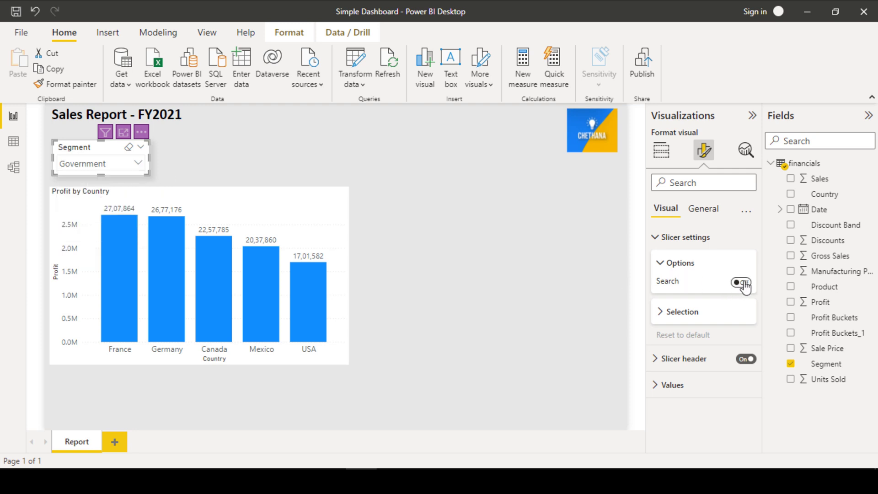
click(744, 284)
Step: Search the segment list, pick Enterprise, then clear the search text
click(138, 164)
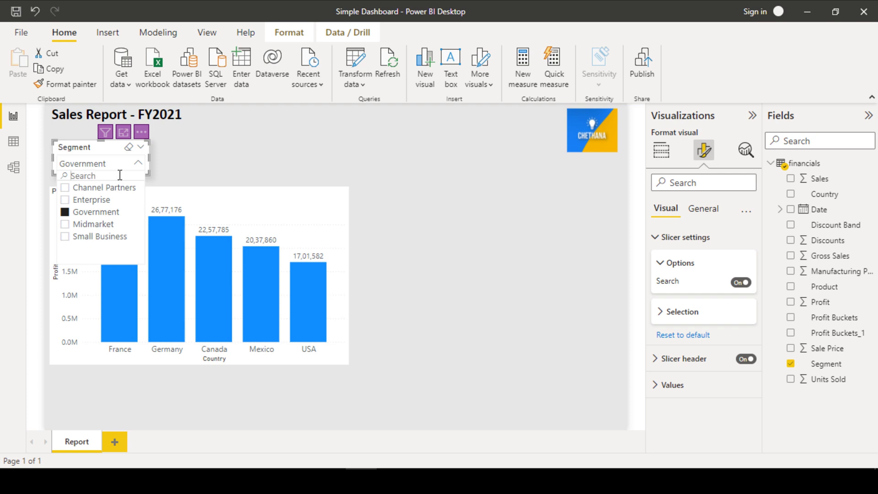
text(enter)
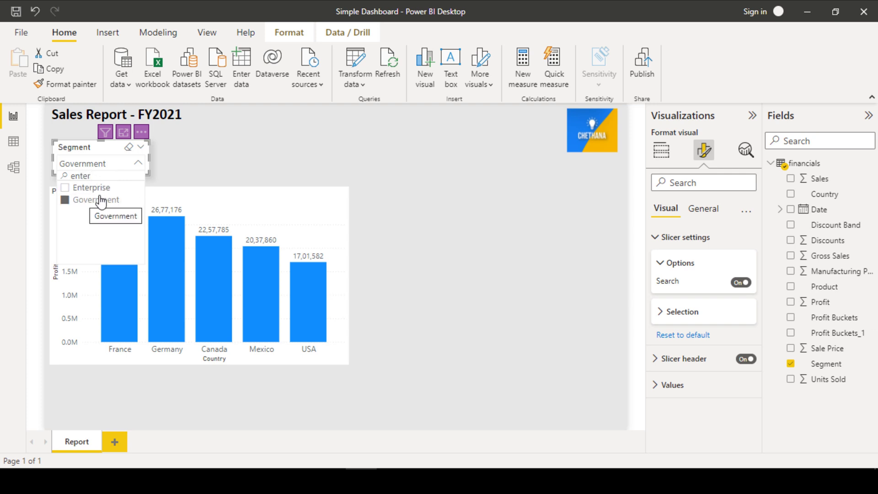
click(82, 188)
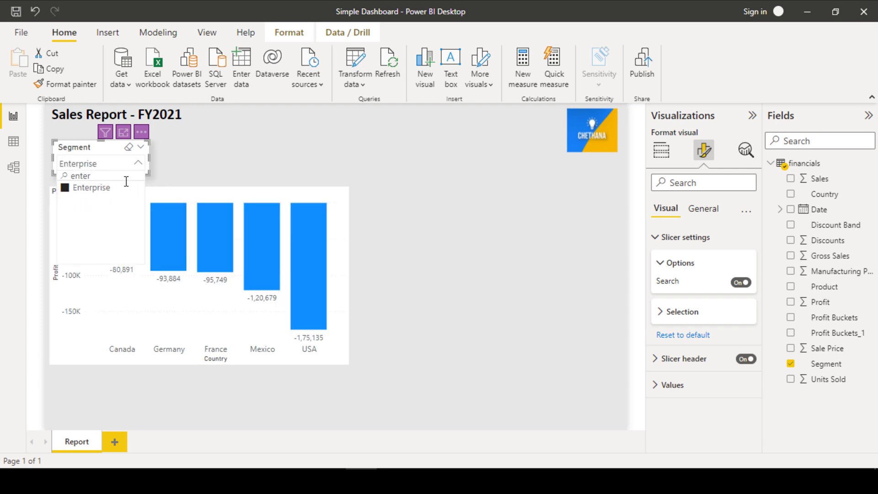
drag(100, 176, 79, 176)
click(104, 175)
key(ctrl+a)
key(BackSpace)
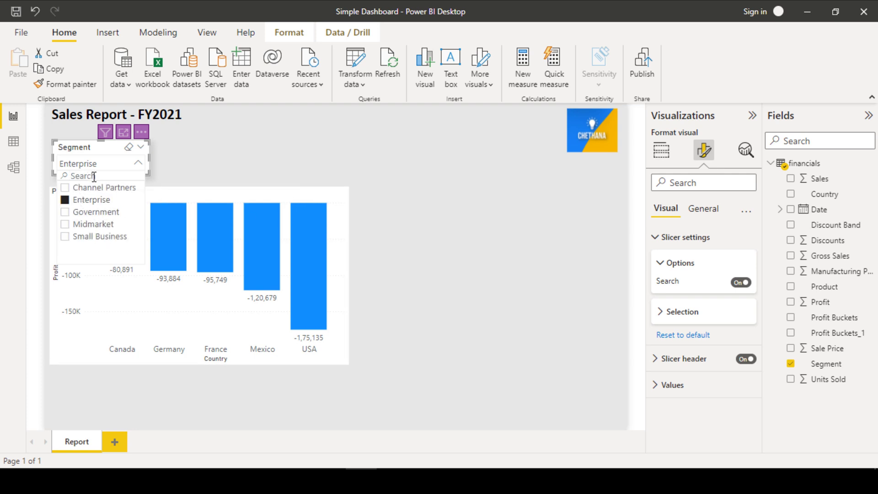
click(680, 262)
click(682, 294)
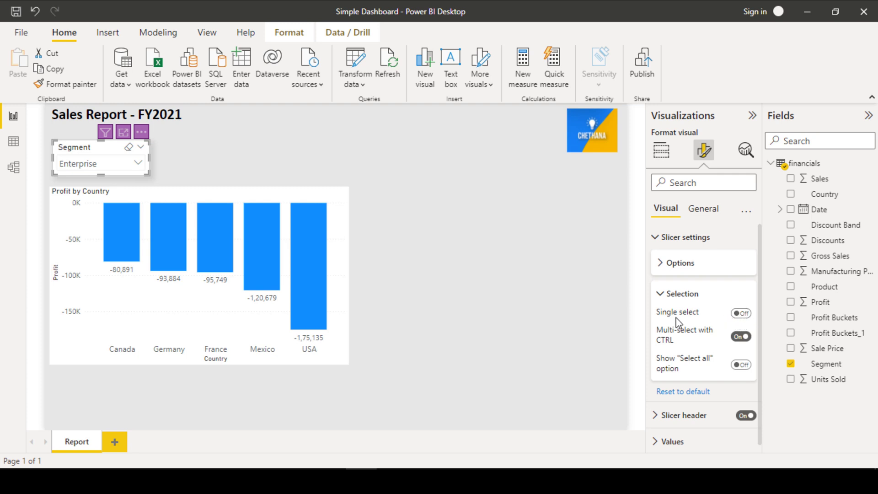
Step: Test multi-selecting Channel Partners, Enterprise and Government, then reset the slicer to All
click(137, 162)
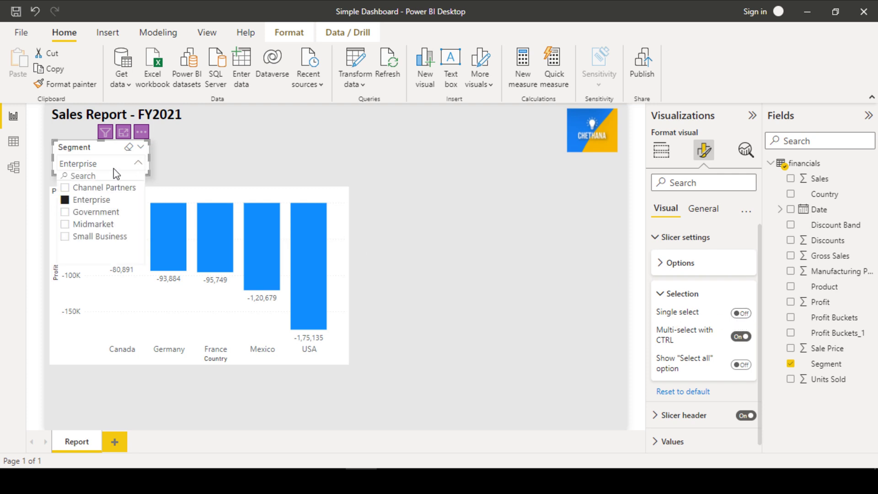
click(129, 146)
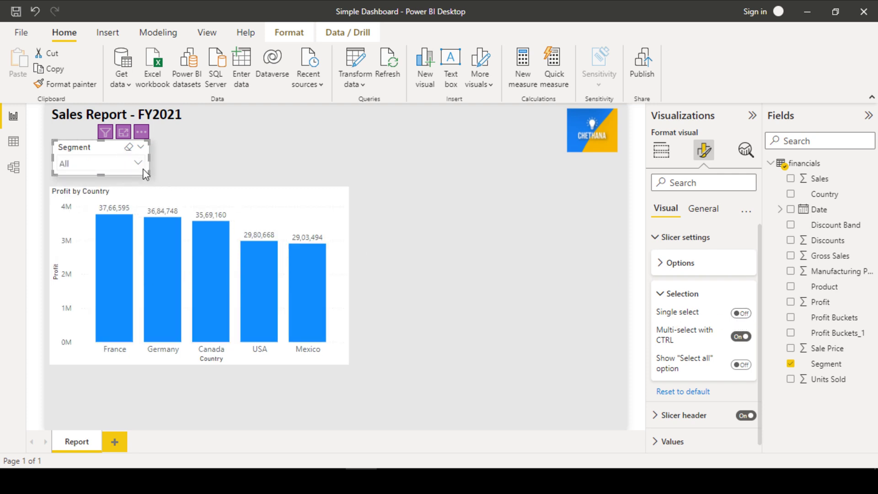
click(138, 163)
click(65, 188)
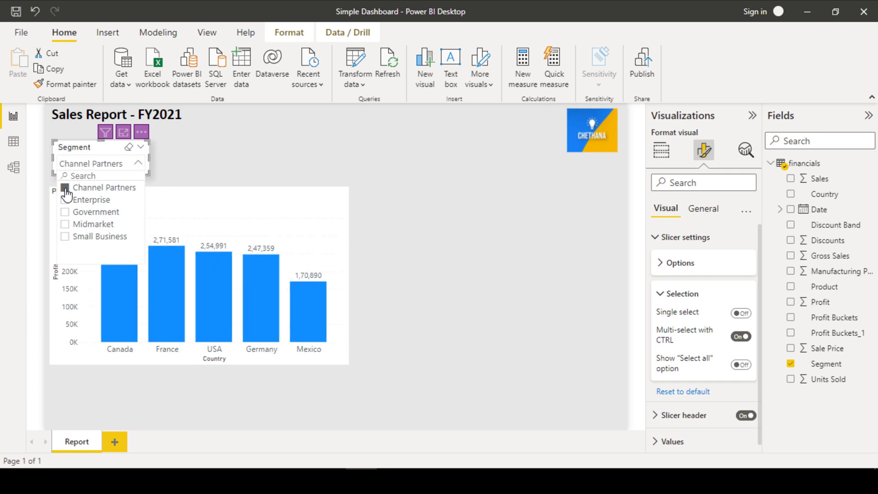
ctrl+click(66, 200)
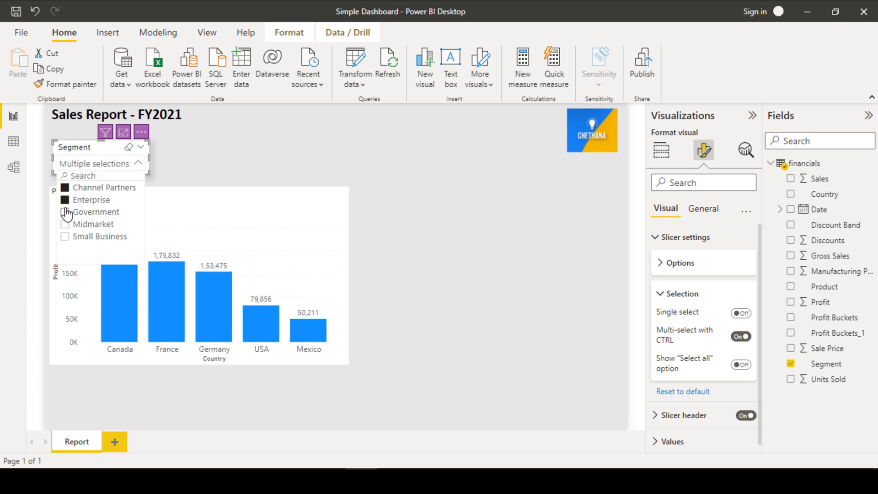
ctrl+click(65, 213)
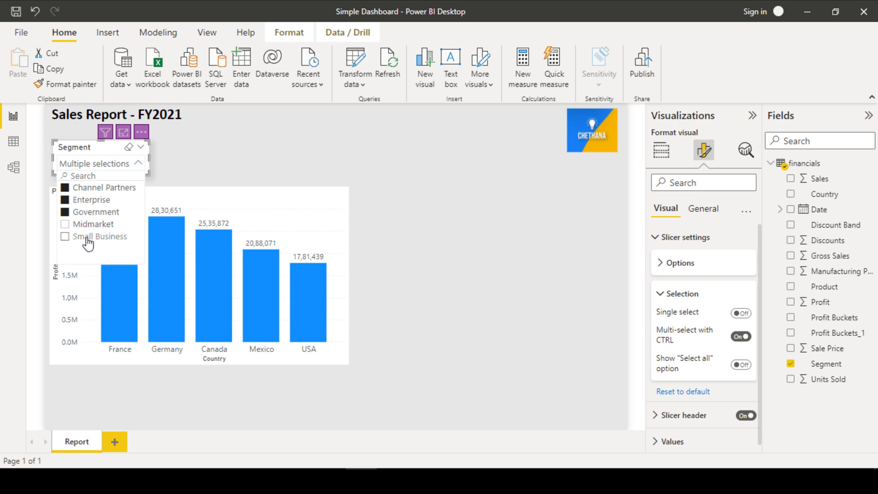
ctrl+click(89, 200)
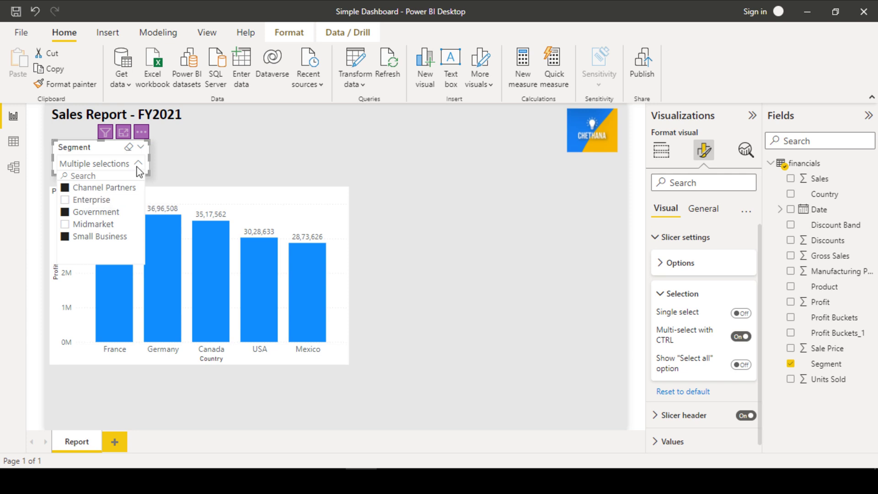
click(129, 146)
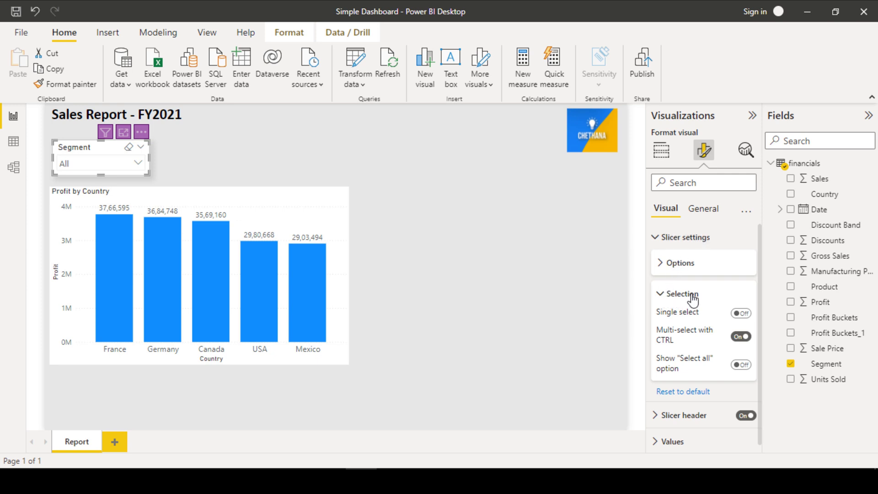
Step: Turn Single select on, then pick Enterprise and switch to Midmarket
click(742, 314)
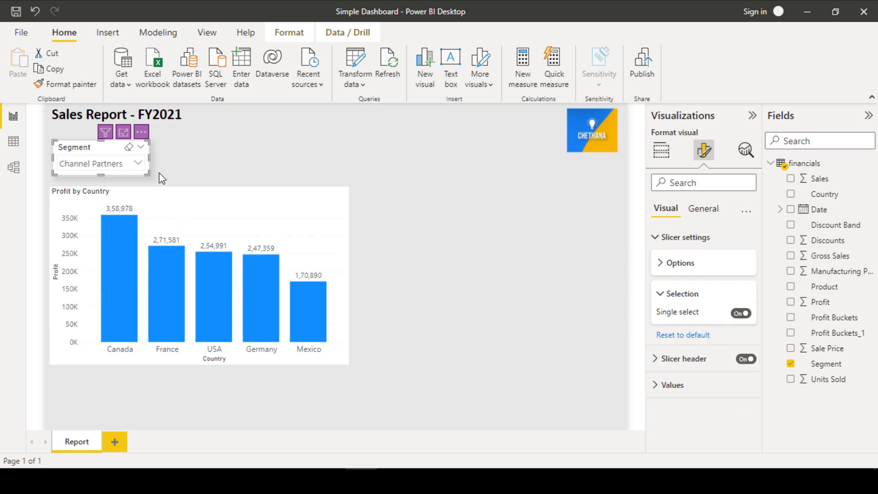
click(138, 163)
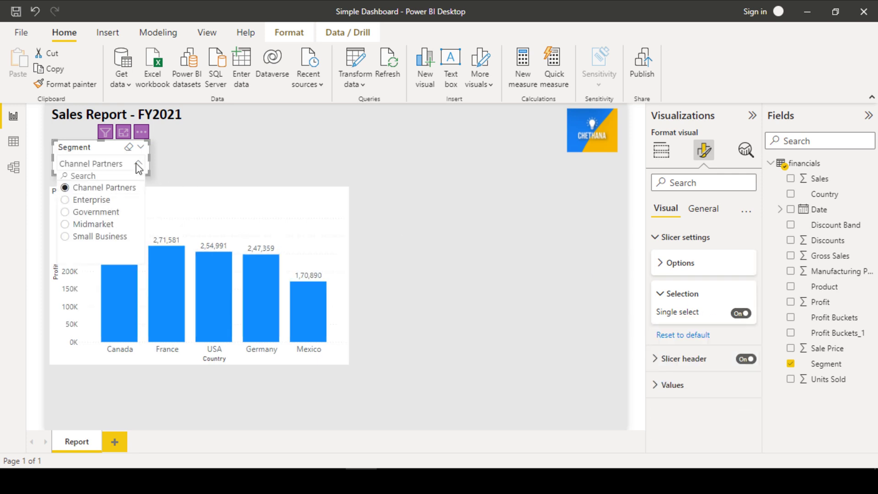
click(94, 199)
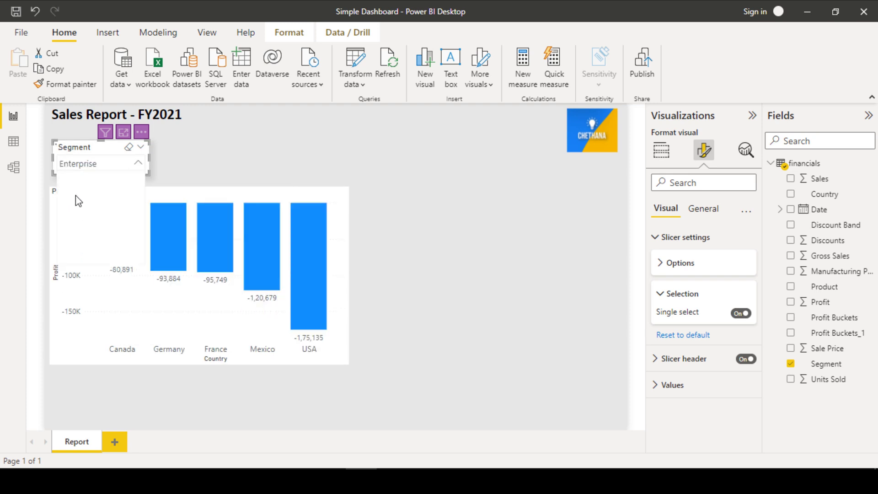
click(73, 165)
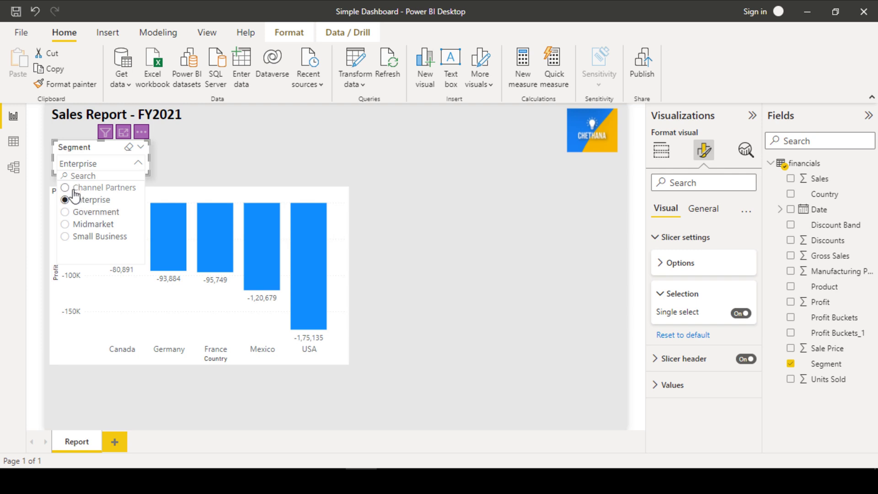
click(91, 224)
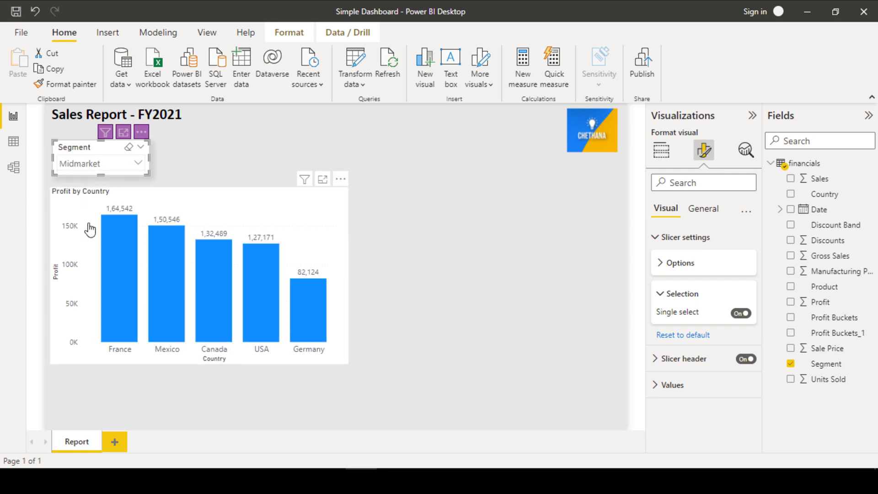
click(116, 167)
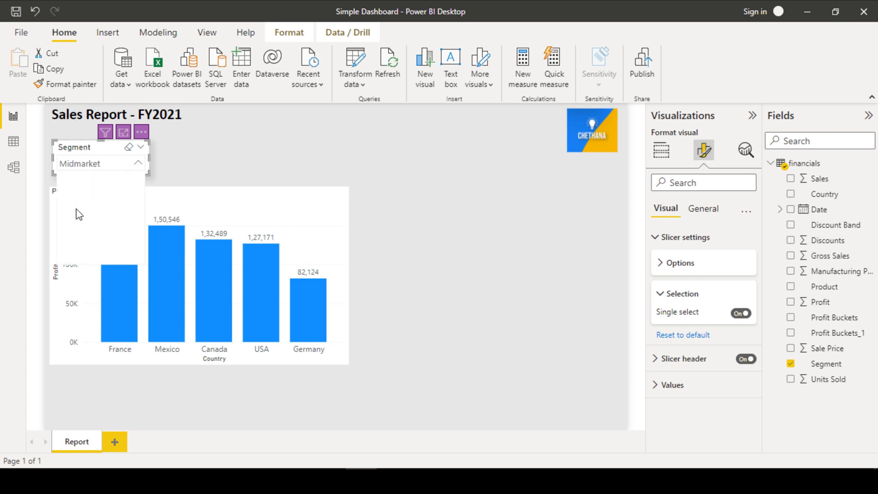
Step: Select Channel Partners and set the slicer header text to Segoe UI Semibold, size 14
click(104, 187)
click(660, 293)
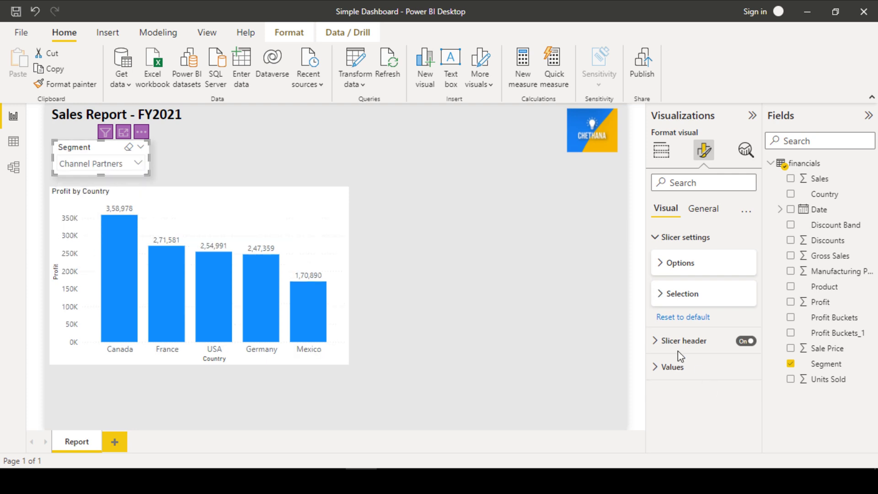
click(657, 342)
scroll(684, 347, down, 2)
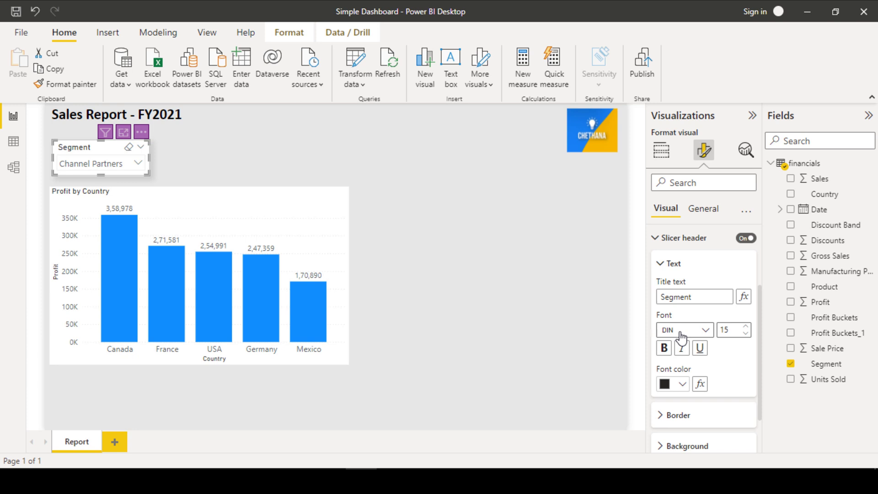
click(702, 334)
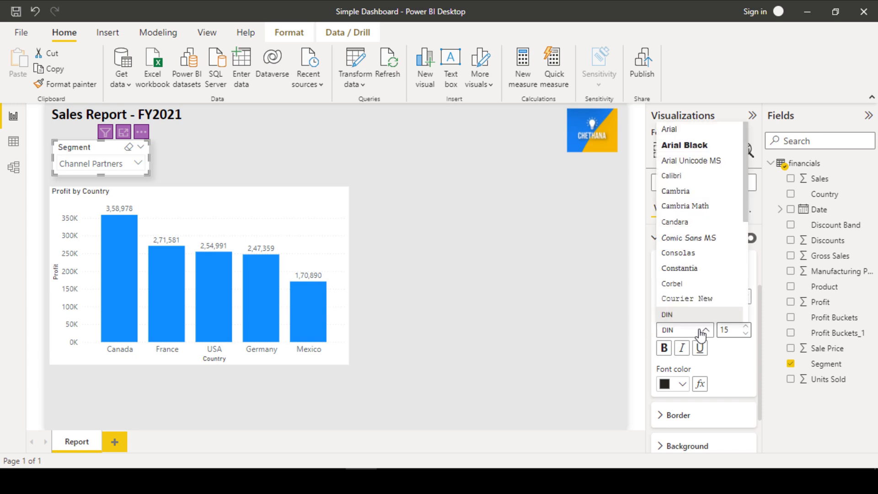
scroll(691, 287, down, 3)
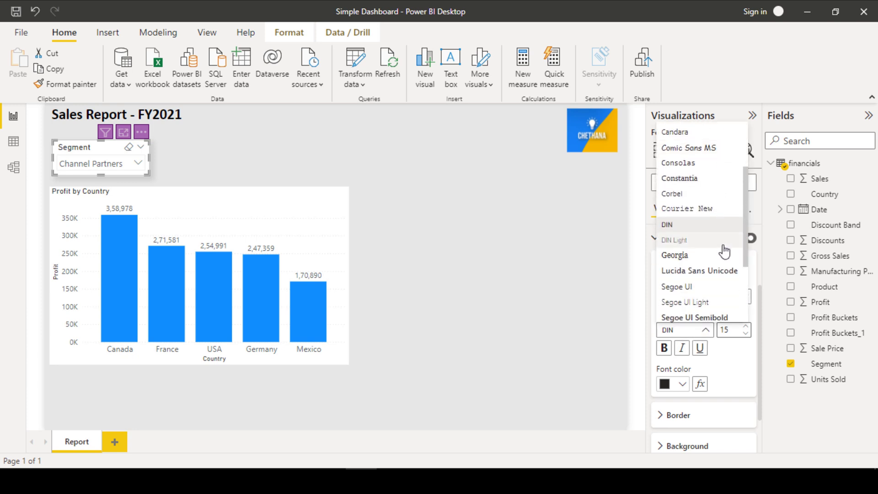
scroll(715, 288, down, 1)
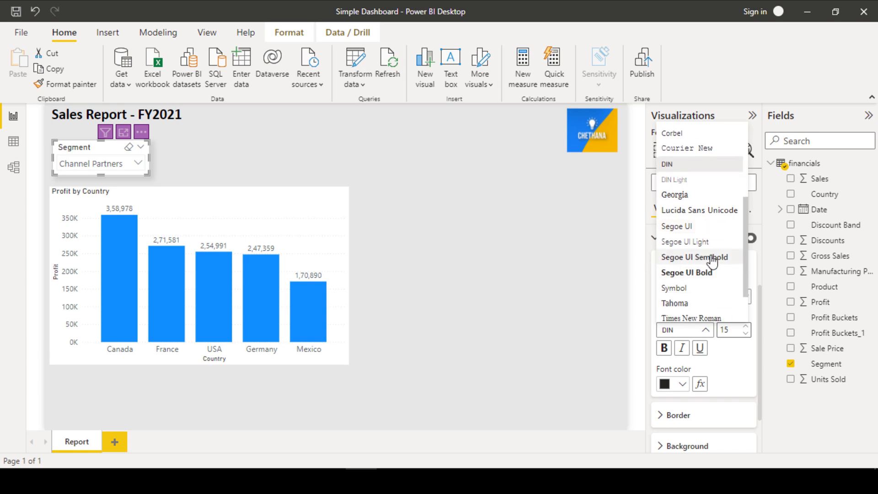
click(712, 258)
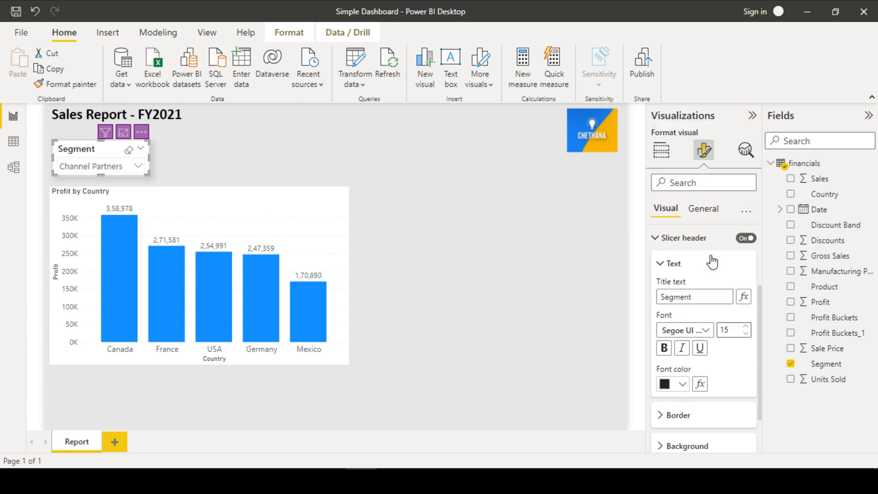
click(745, 335)
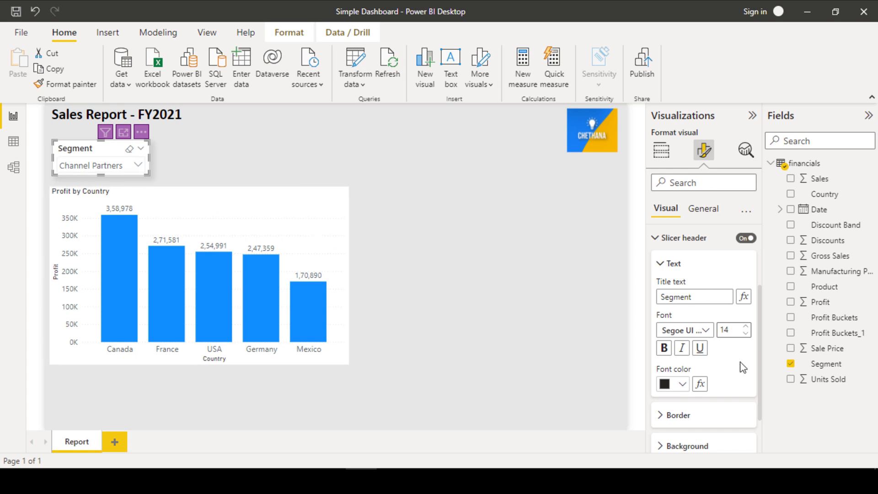
Step: Give the Segment slicer header a dark purple border along the bottom only
click(678, 415)
scroll(704, 366, down, 3)
click(681, 360)
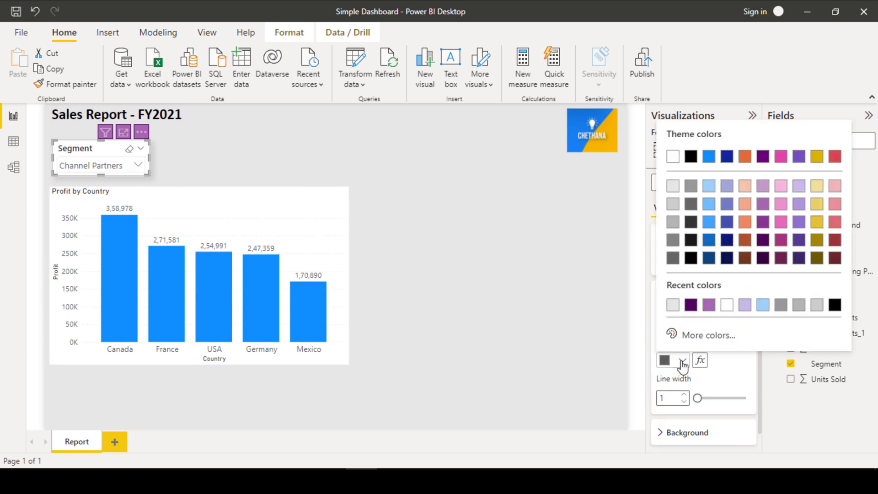
click(763, 240)
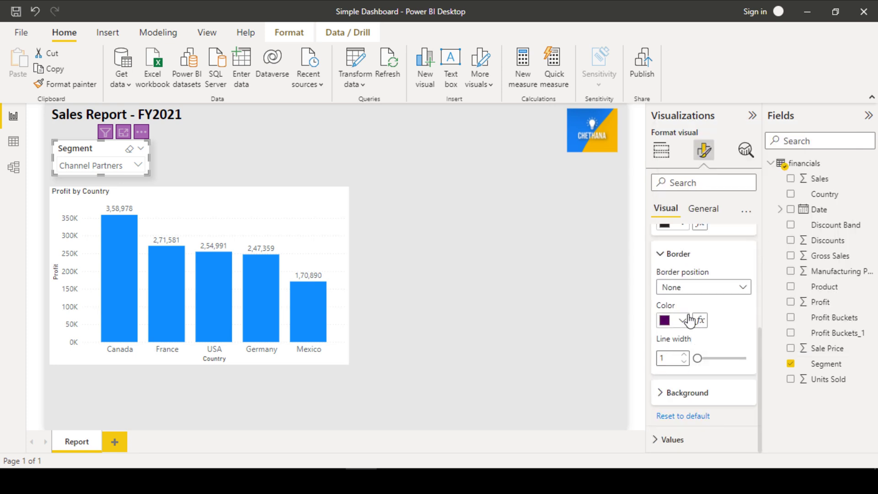
click(695, 287)
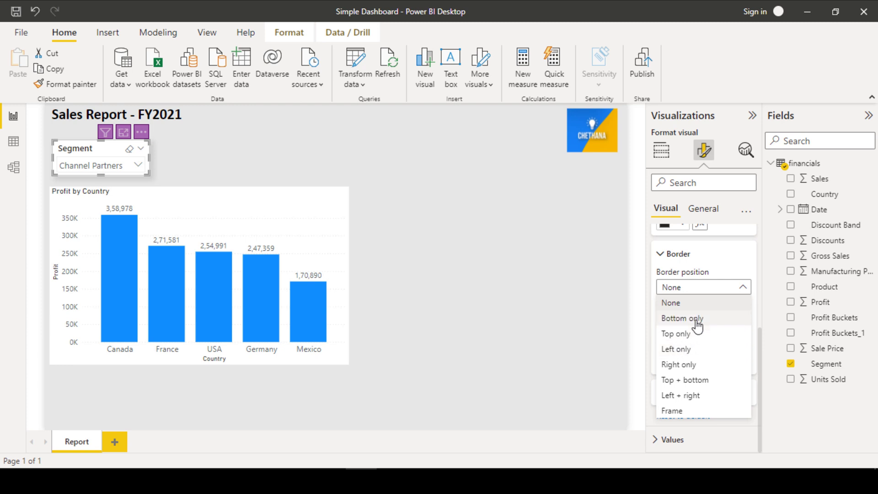
click(673, 302)
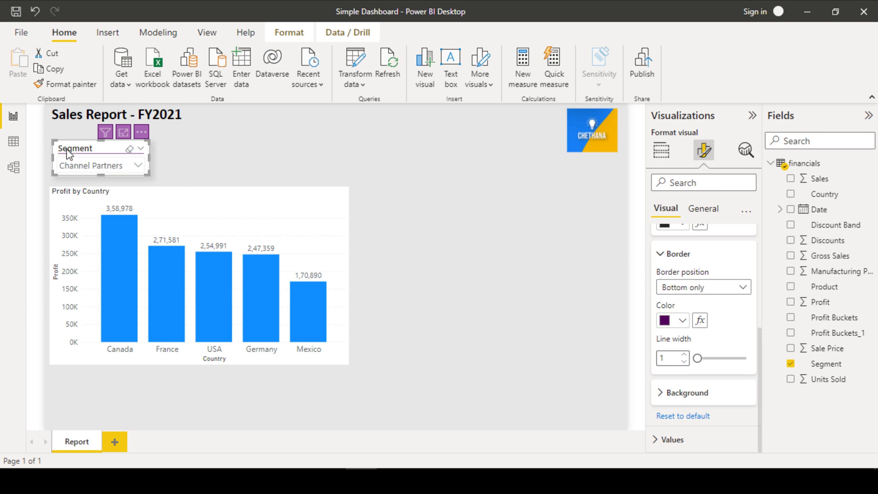
Step: Set the Segment slicer header background to the light pink theme colour
click(676, 402)
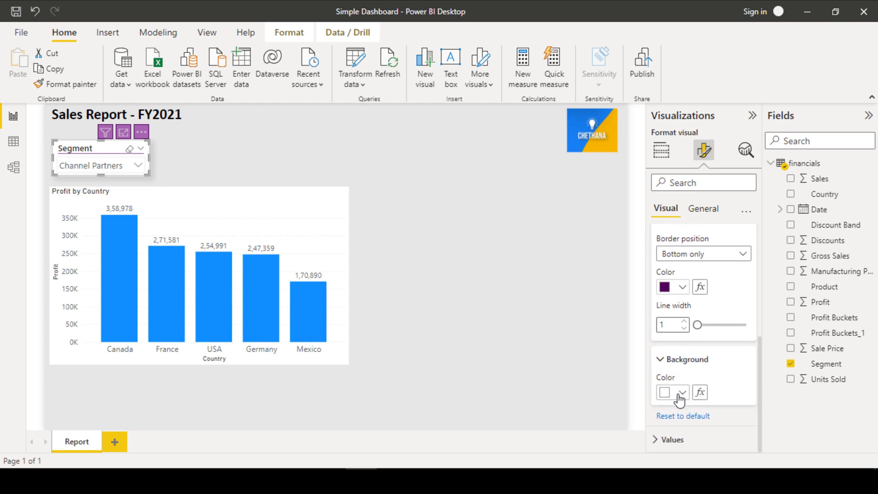
click(683, 394)
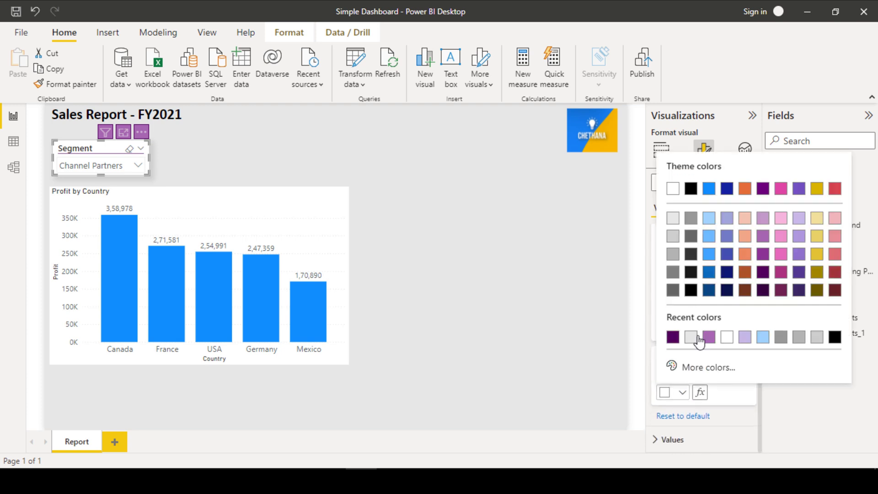
click(783, 220)
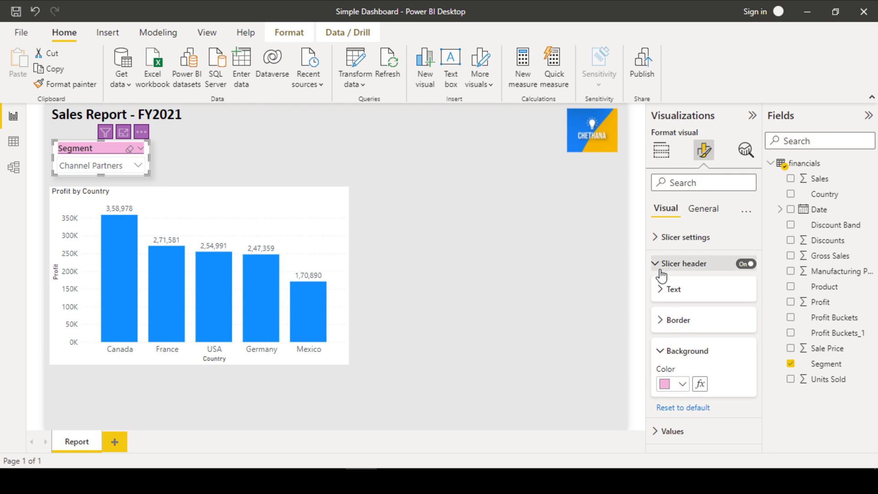
Step: Colour the Segment slicer's value text purple, leaving the font as Segoe UI
click(671, 431)
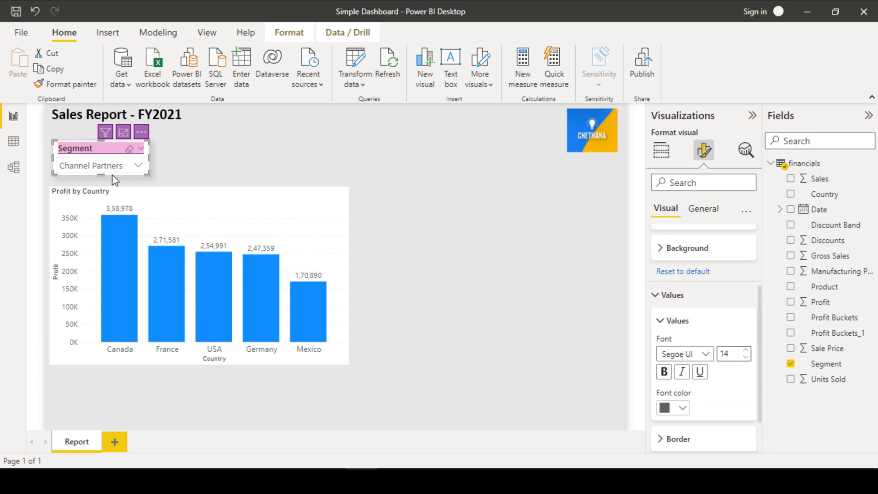
click(137, 167)
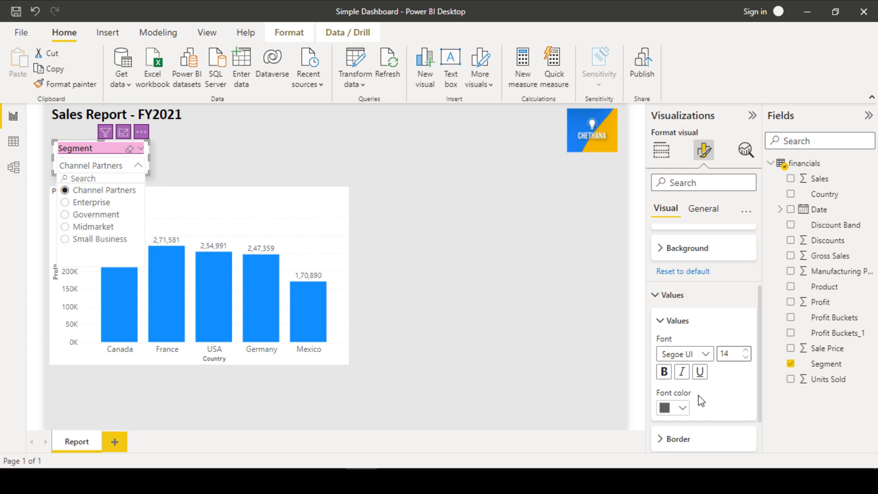
scroll(710, 350, down, 2)
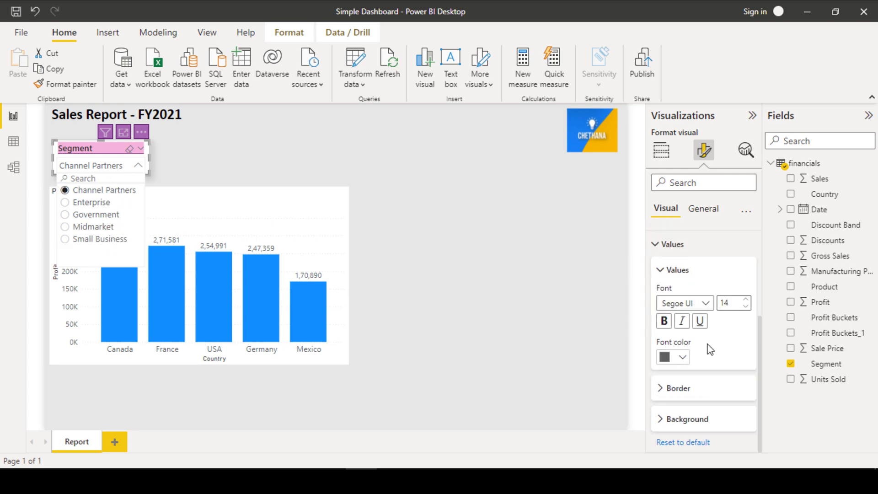
click(682, 358)
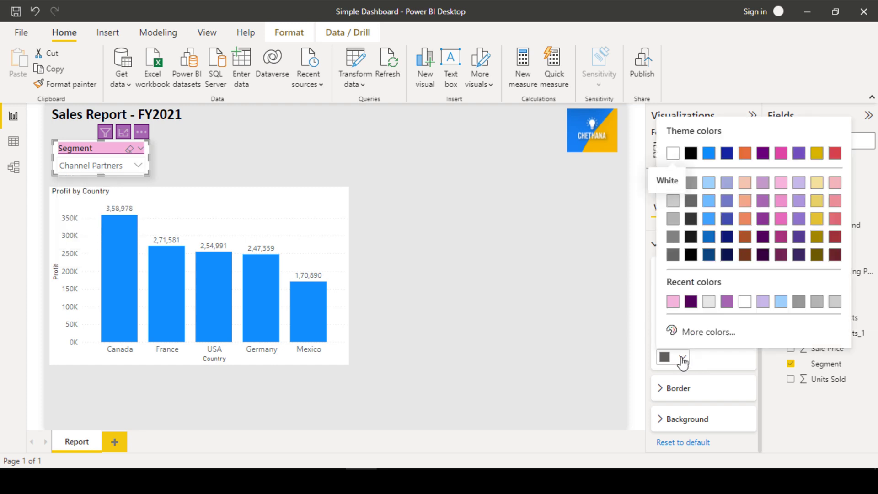
click(763, 219)
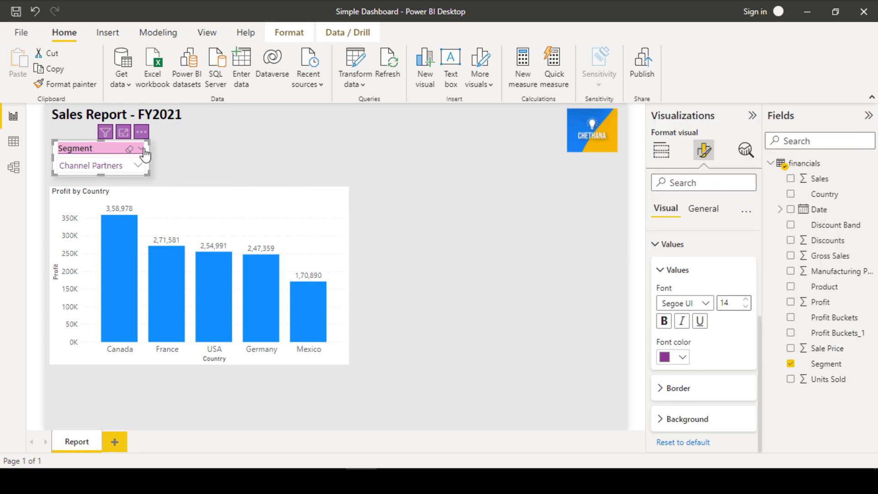
click(706, 303)
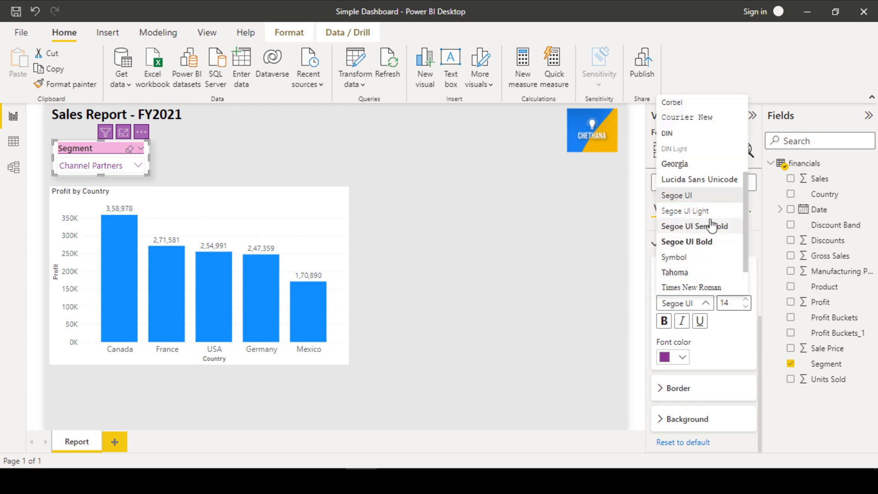
click(732, 304)
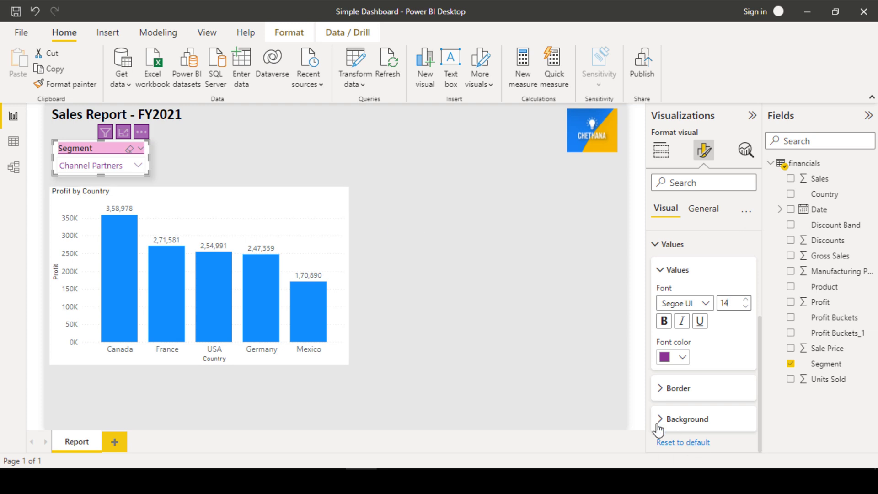
Step: Set a bottom-only border on the slicer values and filter the slicer to Government
click(663, 388)
scroll(713, 388, down, 3)
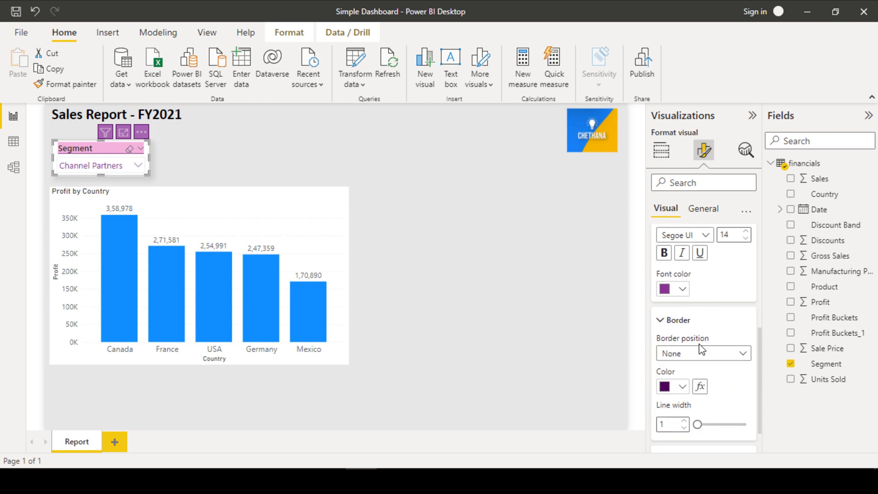
click(736, 314)
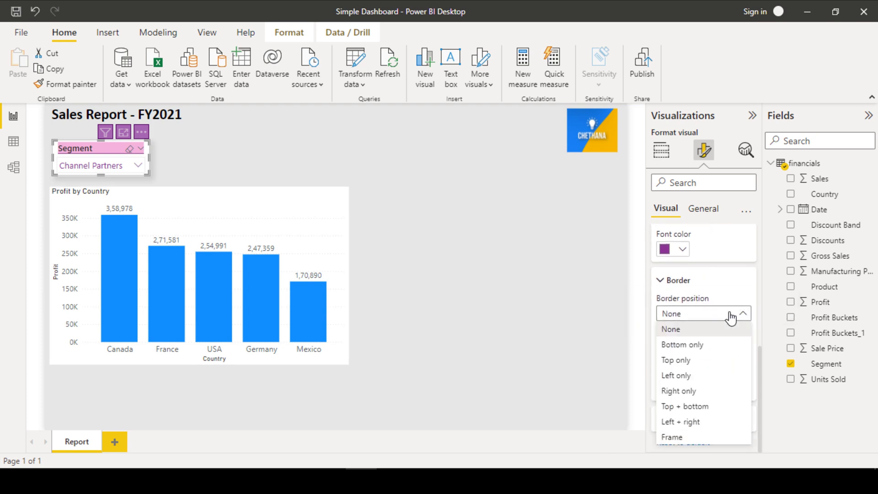
click(704, 345)
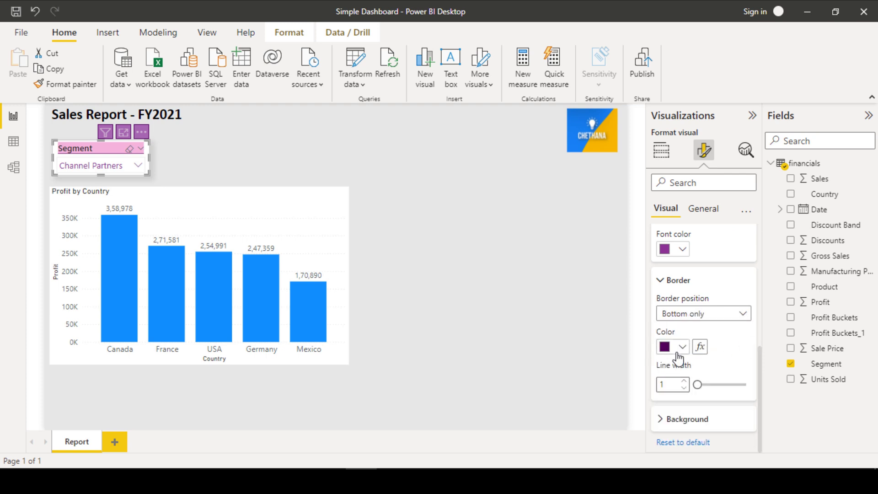
click(138, 165)
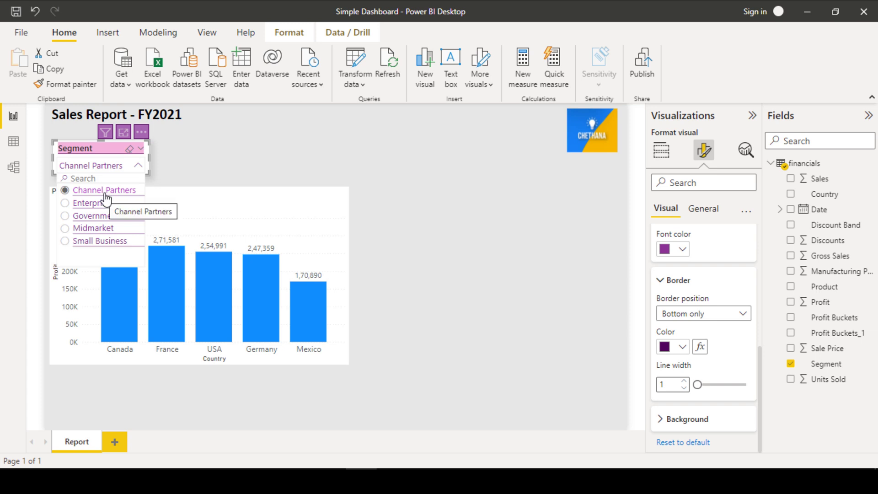
click(97, 215)
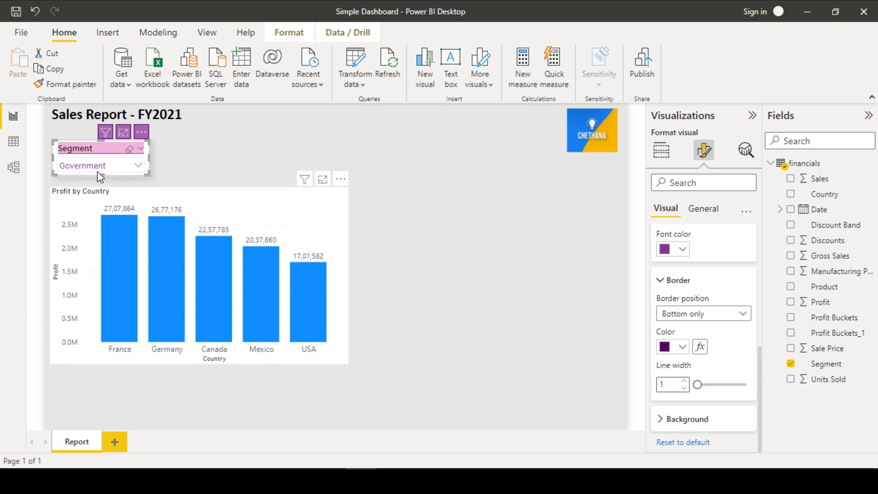
Step: Confirm the value border stays dark purple and bottom-only
click(681, 347)
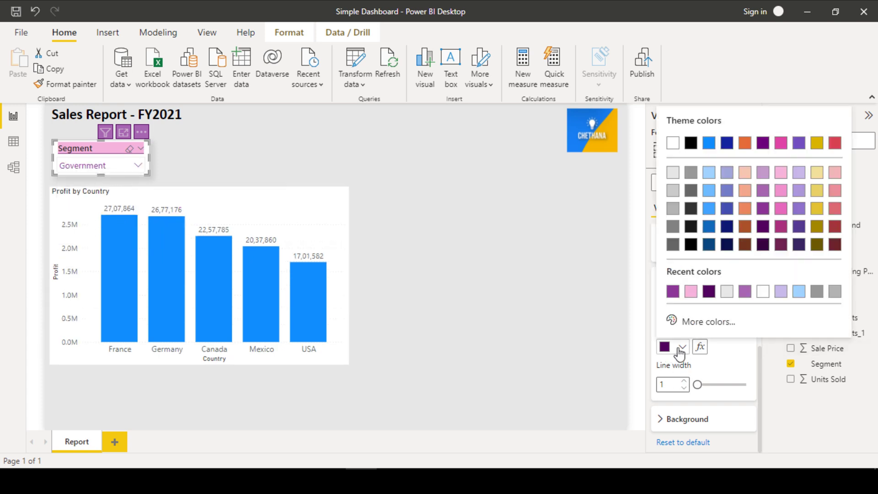
click(725, 353)
click(707, 313)
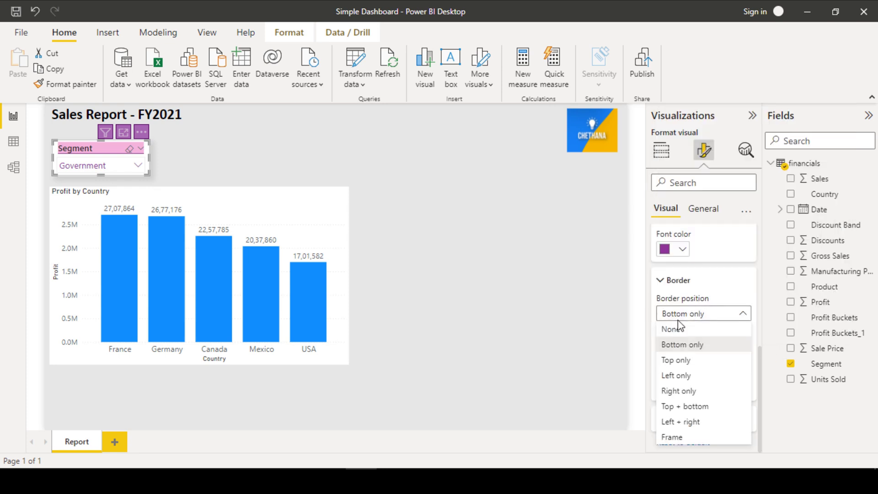
click(384, 252)
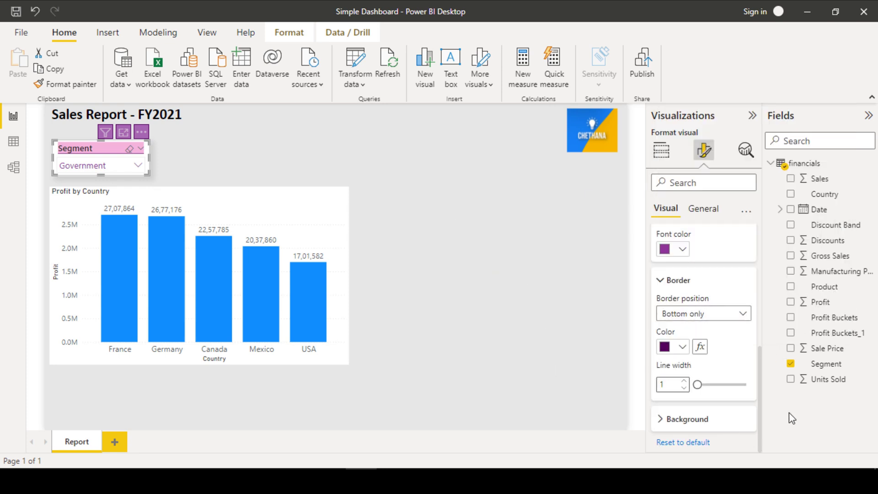
Step: Preview a light pink background behind the slicer values in the dropdown, then revert it to white
click(684, 419)
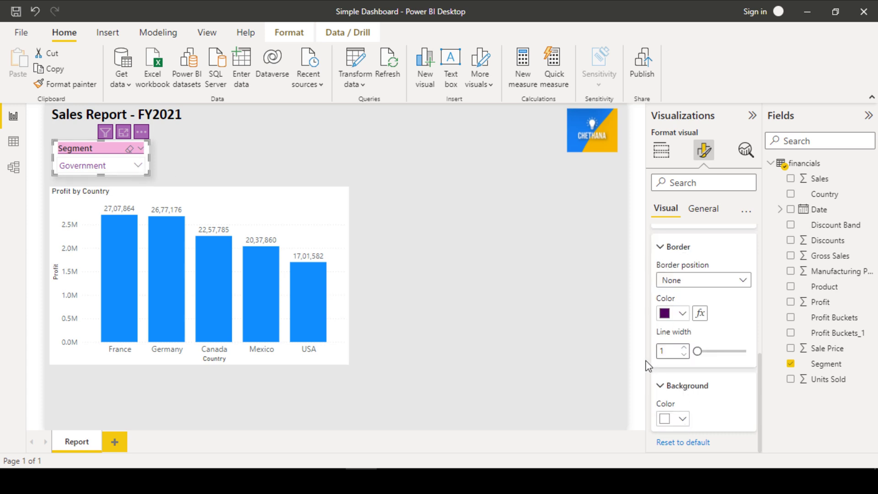
click(682, 420)
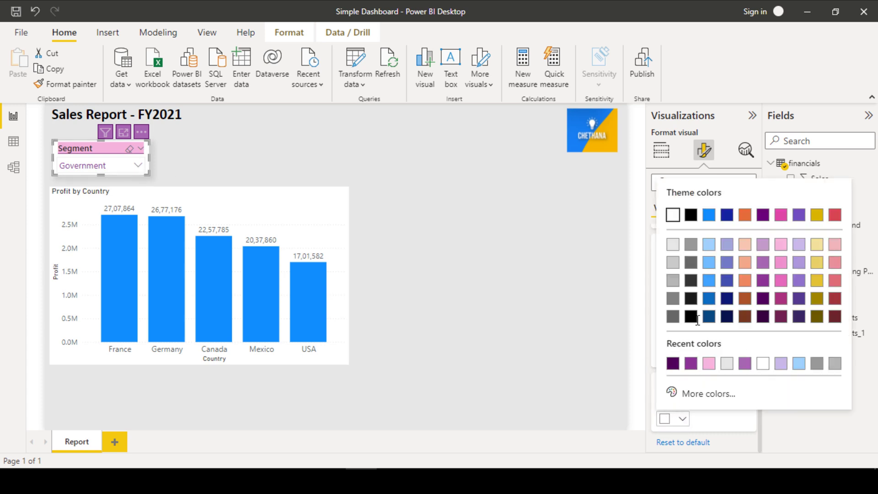
click(782, 246)
click(138, 165)
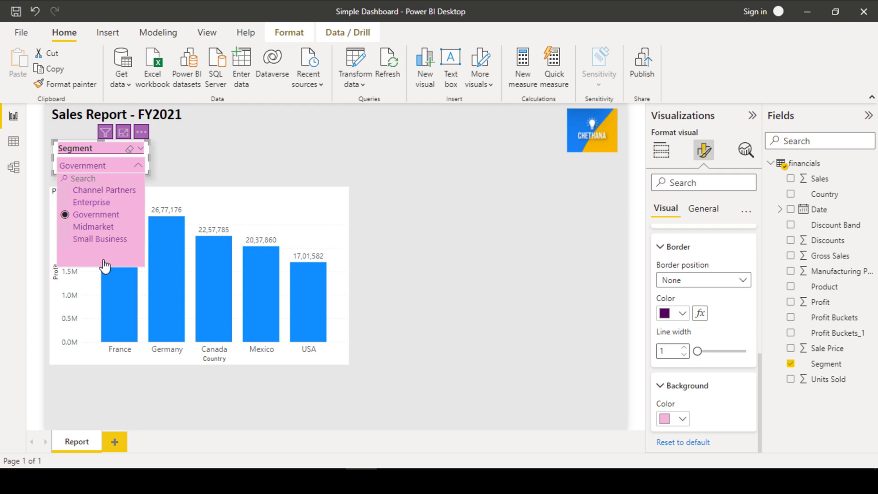
click(135, 164)
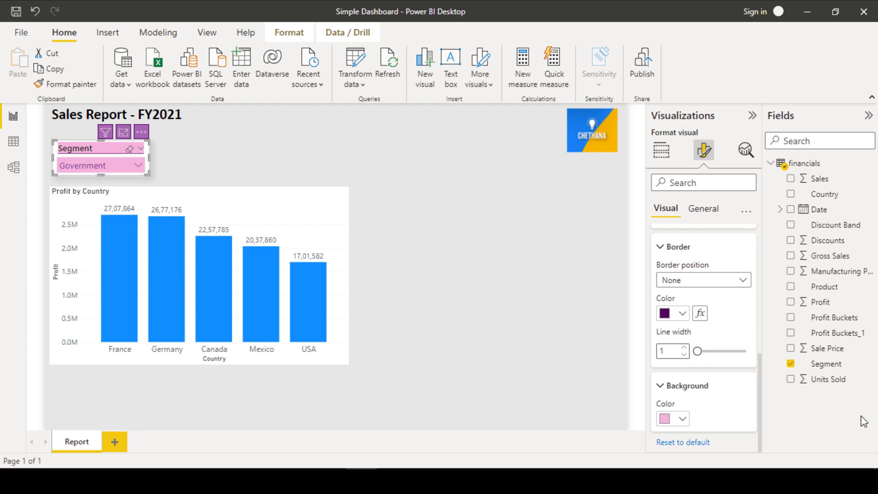
click(681, 418)
click(673, 215)
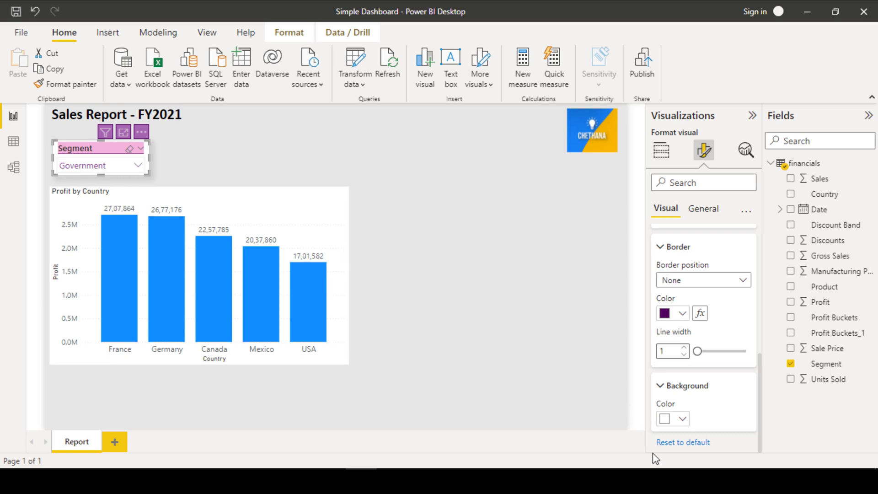
Step: Reset the value formatting, then undo it with Ctrl+Z so Government shows purple again
click(693, 444)
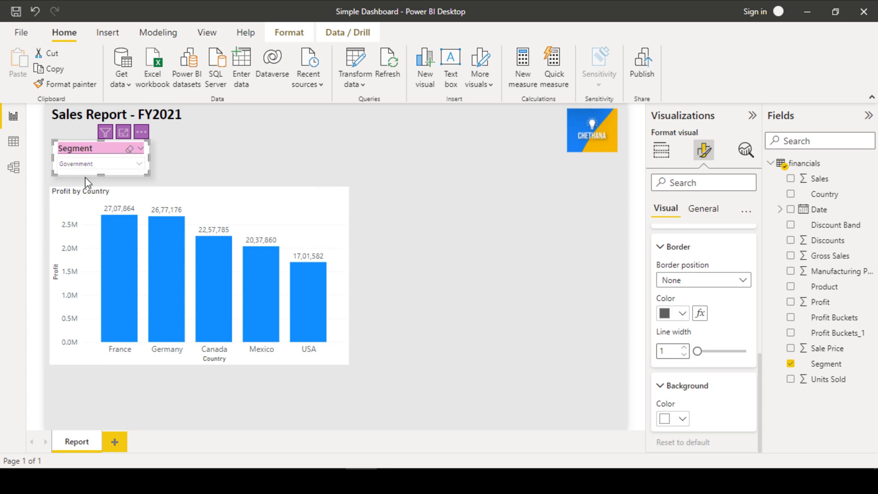
click(139, 168)
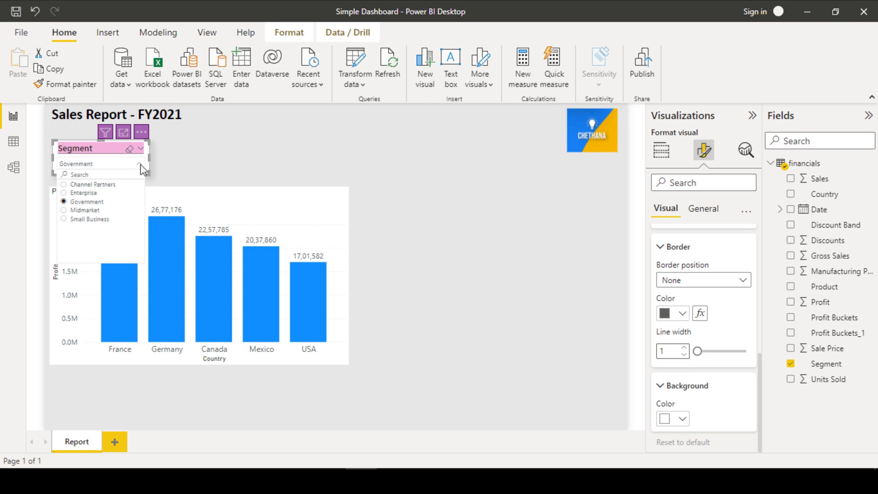
click(140, 166)
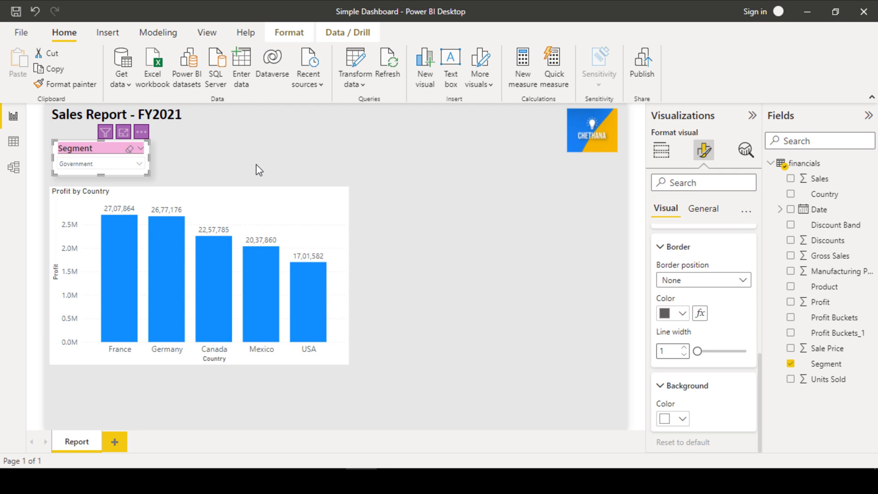
key(ctrl+z)
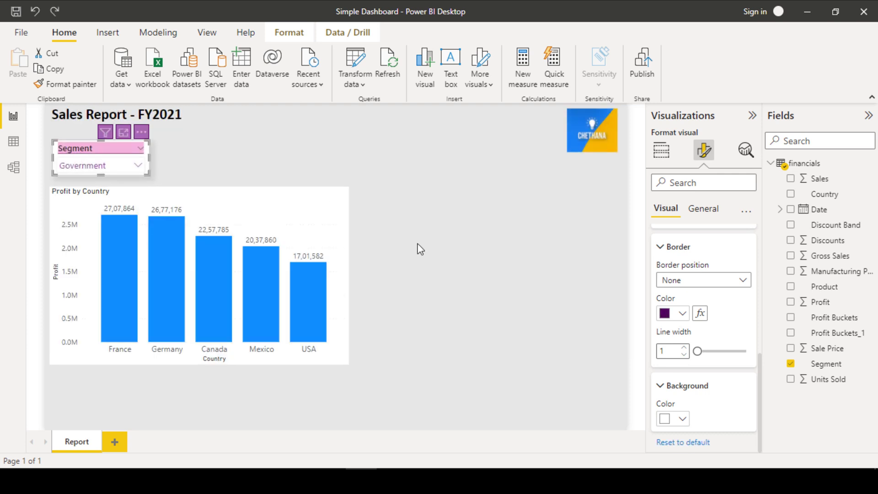
click(138, 165)
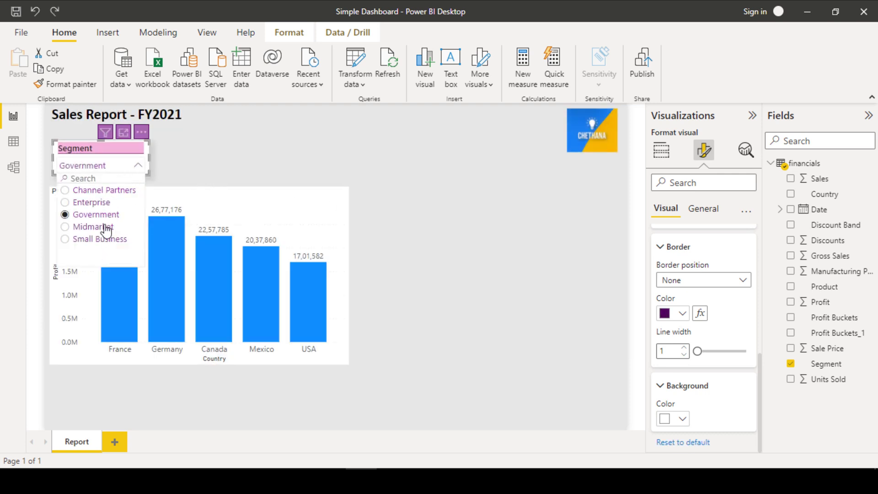
click(198, 169)
Step: Insert a new slicer using the Discount Band field and narrow it beside the Segment slicer
mouse_move(148, 179)
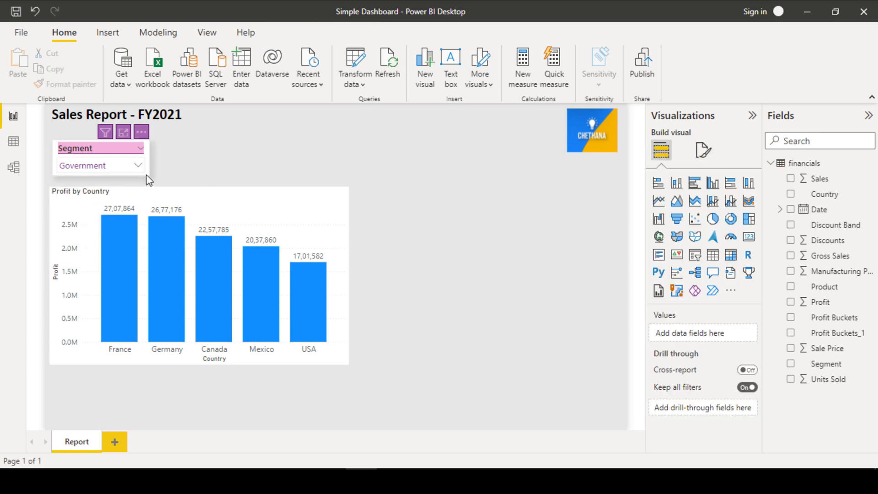
click(149, 163)
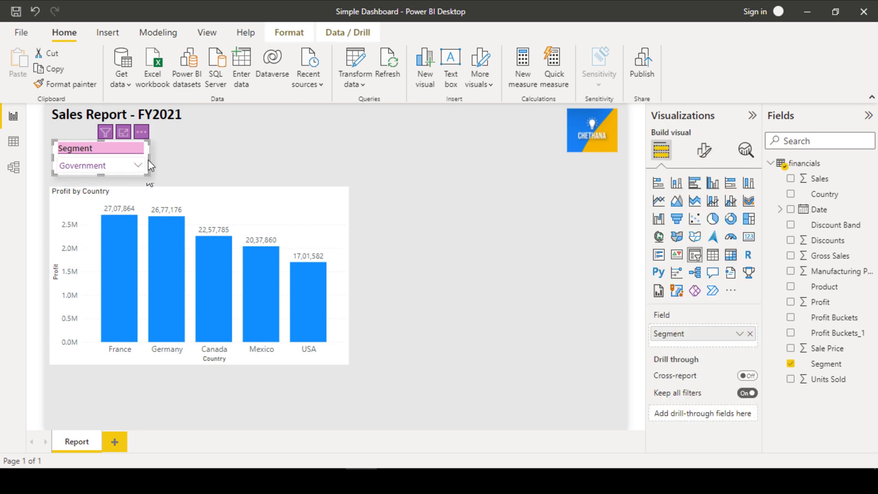
click(169, 162)
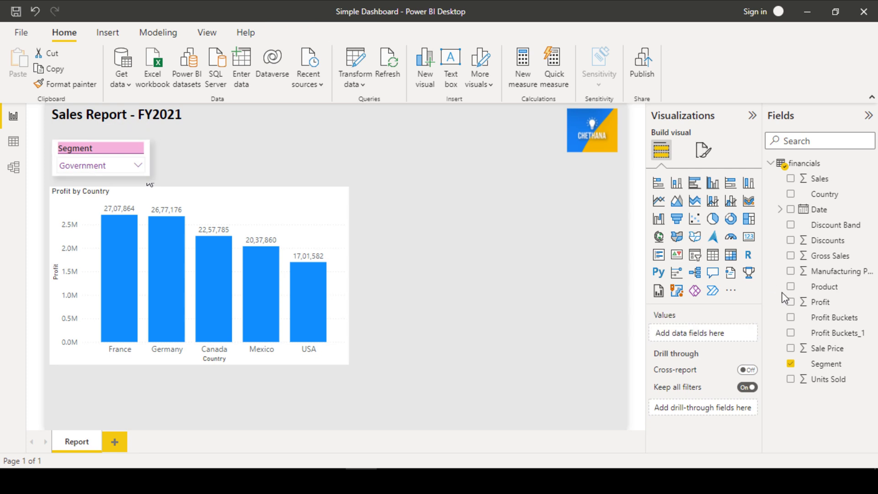
click(696, 255)
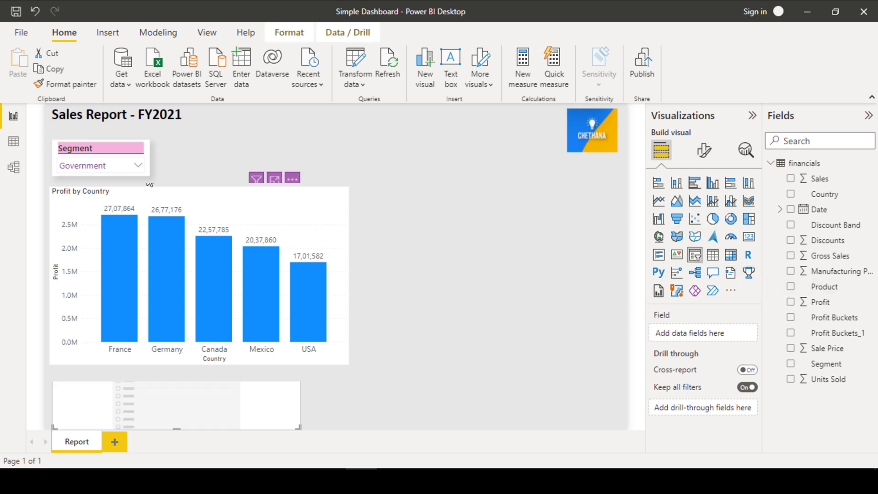
click(791, 226)
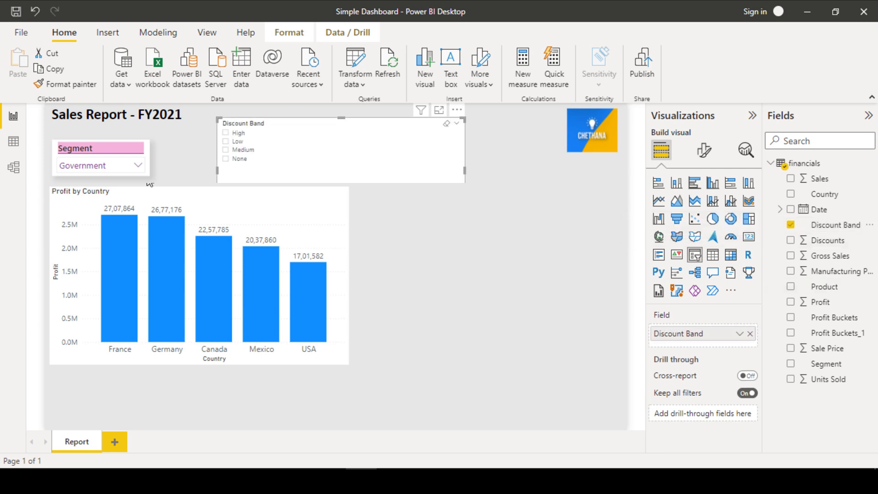
drag(465, 170, 336, 171)
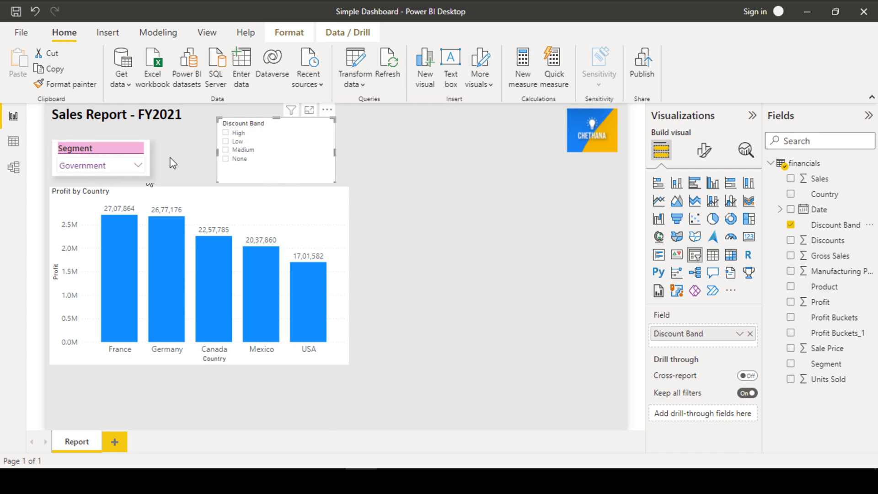
Step: Copy the Segment slicer's pink styling onto the Discount Band slicer with Format painter
click(91, 147)
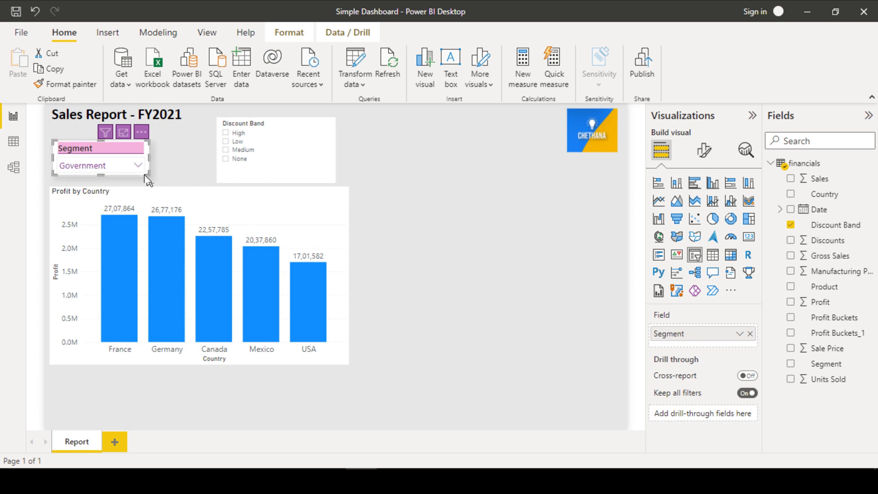
click(54, 86)
click(54, 86)
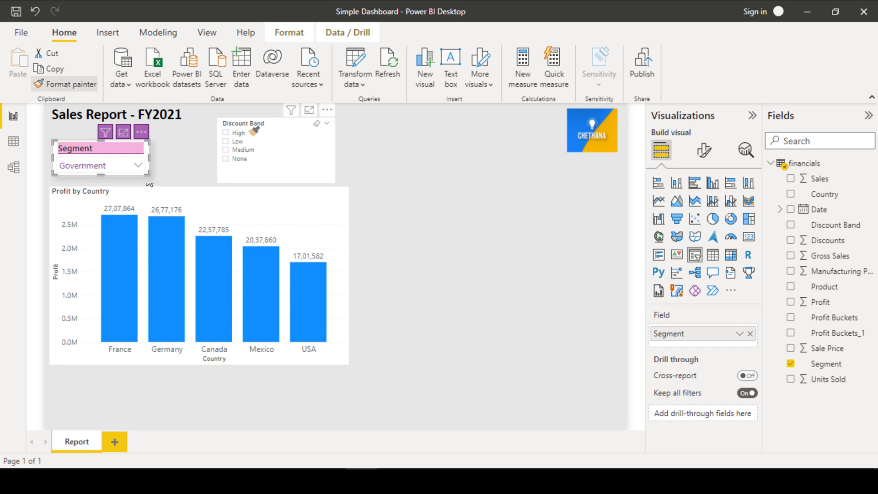
click(291, 145)
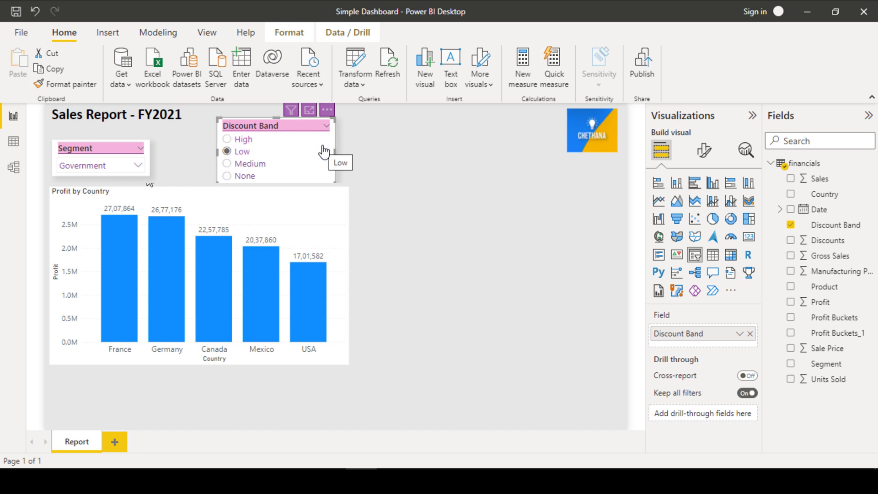
Step: Switch the Discount Band slicer to Dropdown style and shrink it to a compact size
click(141, 149)
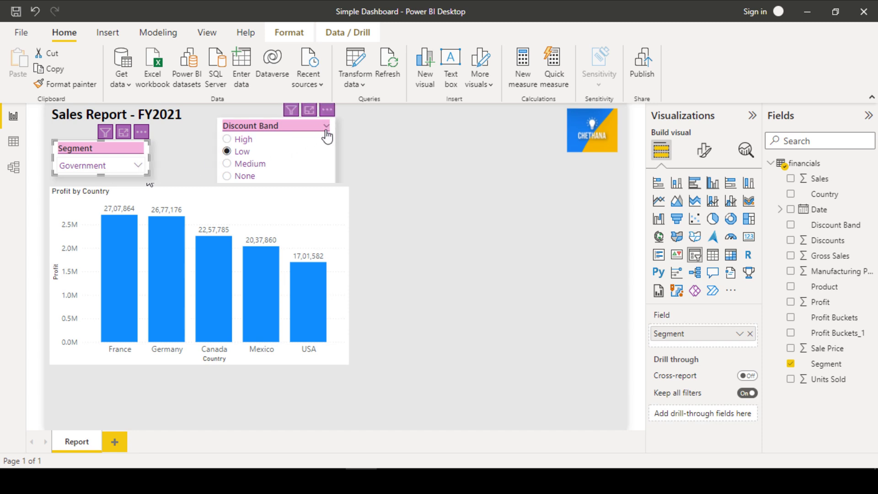
click(326, 135)
click(334, 133)
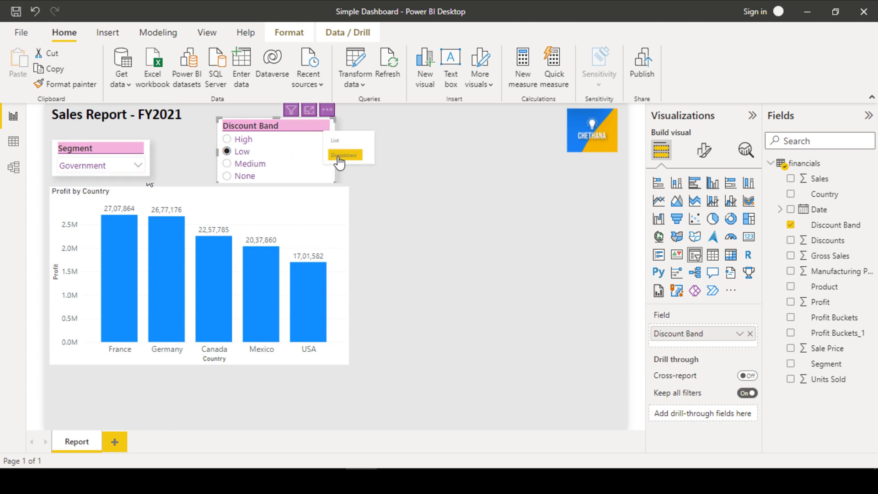
click(339, 155)
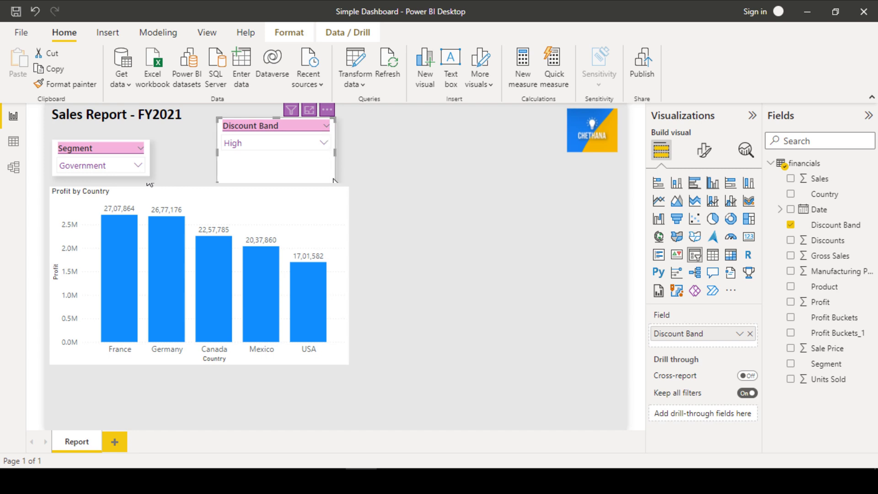
drag(276, 181, 208, 174)
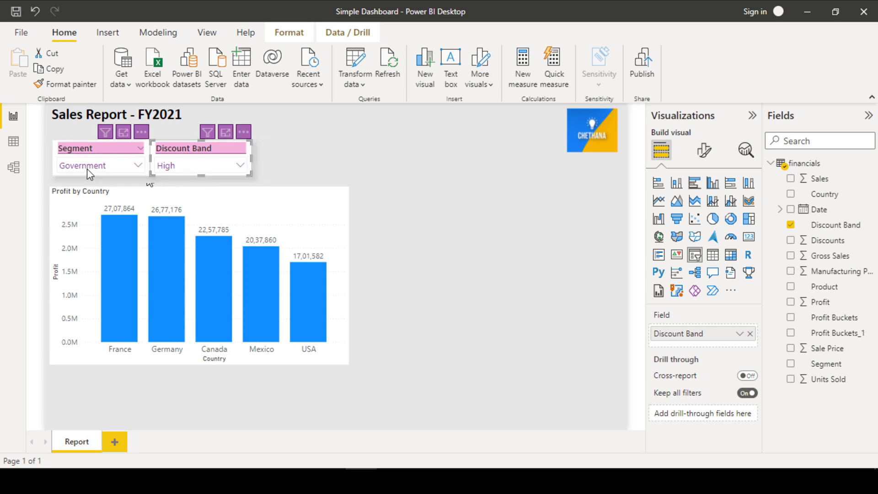
Step: Turn off Single select in the Discount Band slicer's Selection settings so it shows All
click(240, 167)
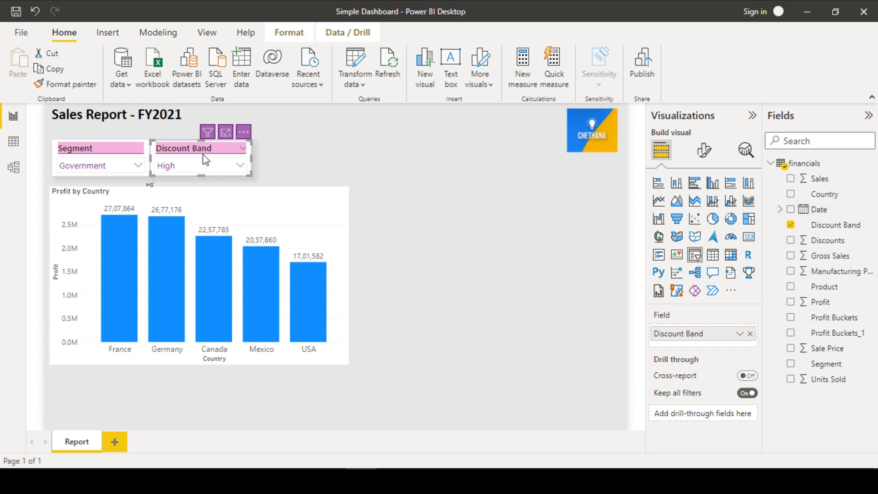
click(705, 151)
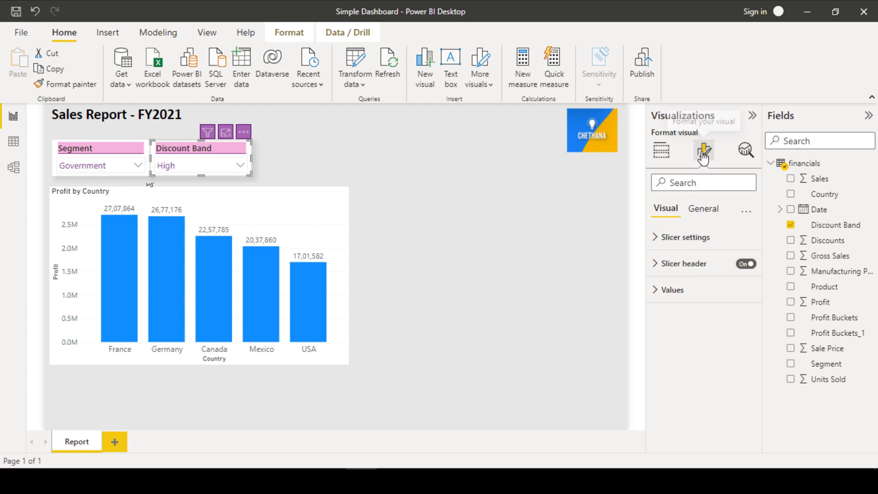
click(655, 239)
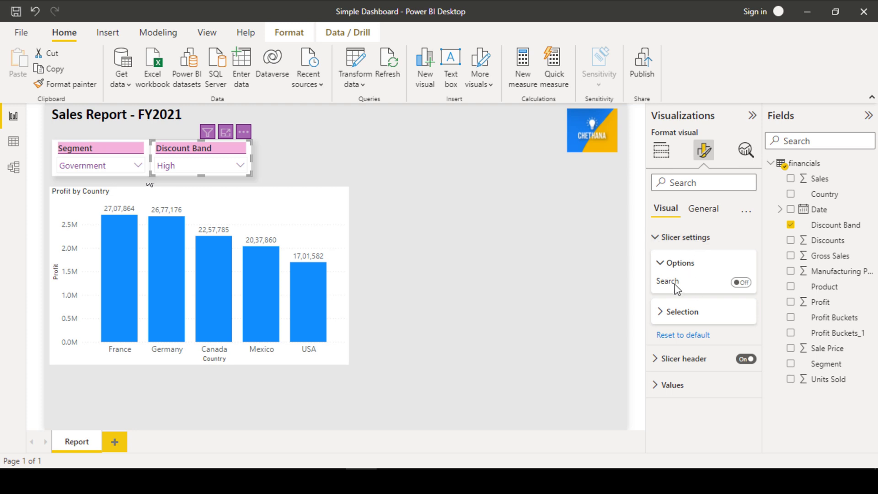
click(663, 314)
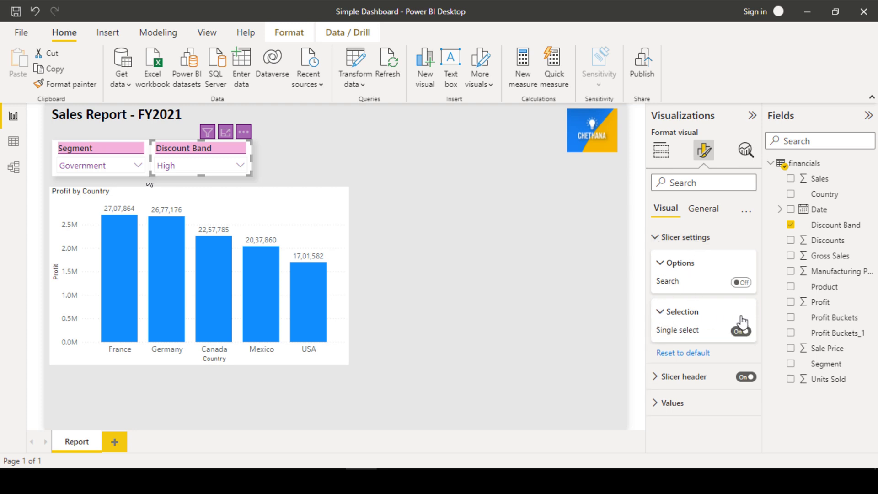
click(740, 332)
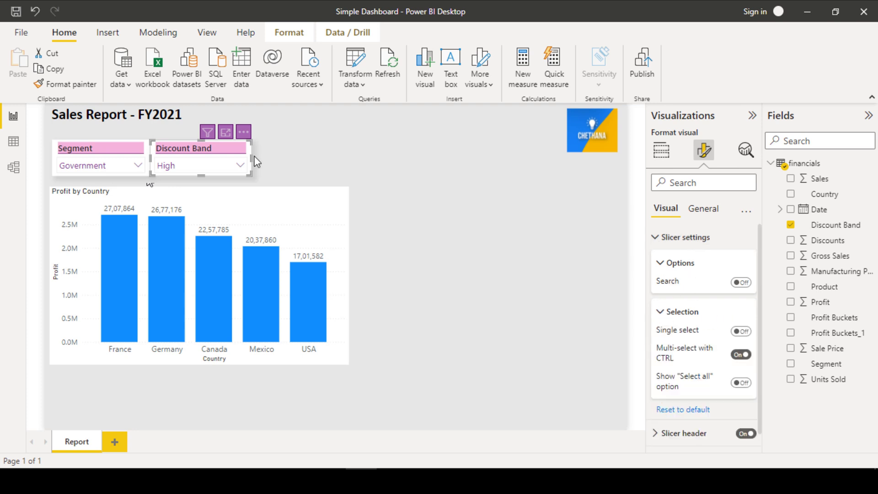
click(240, 165)
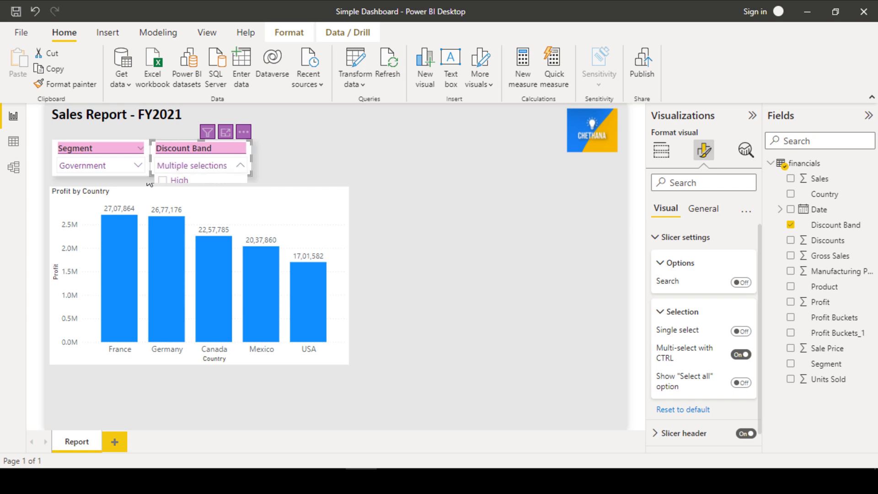
click(150, 183)
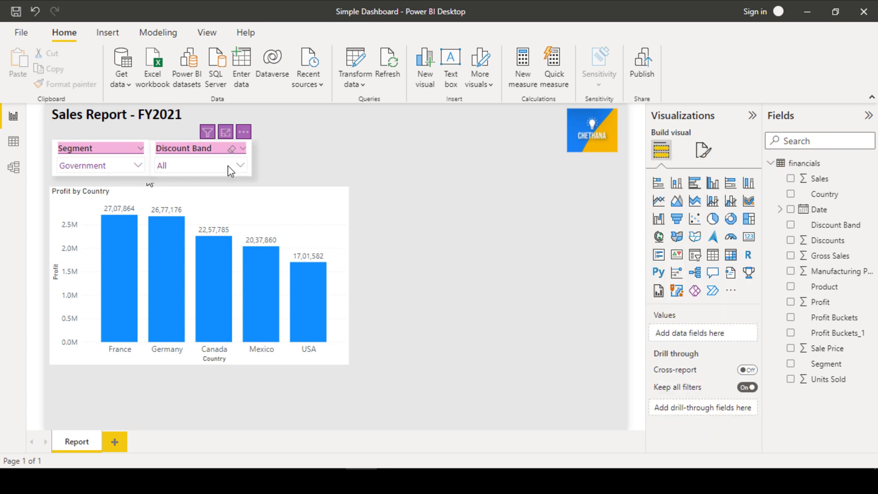